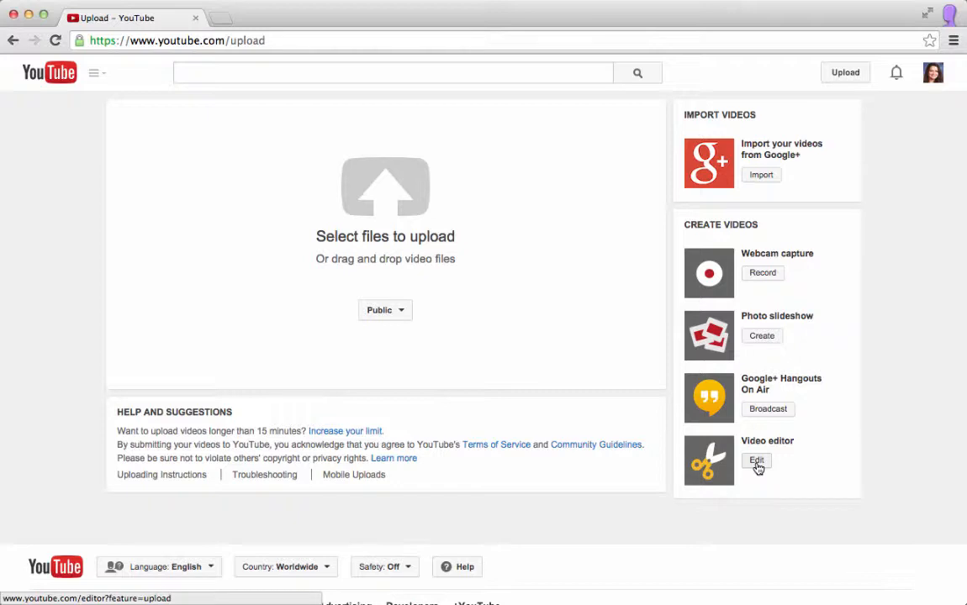
- Open the video editor and name the project Catapult Project
left_click(757, 462)
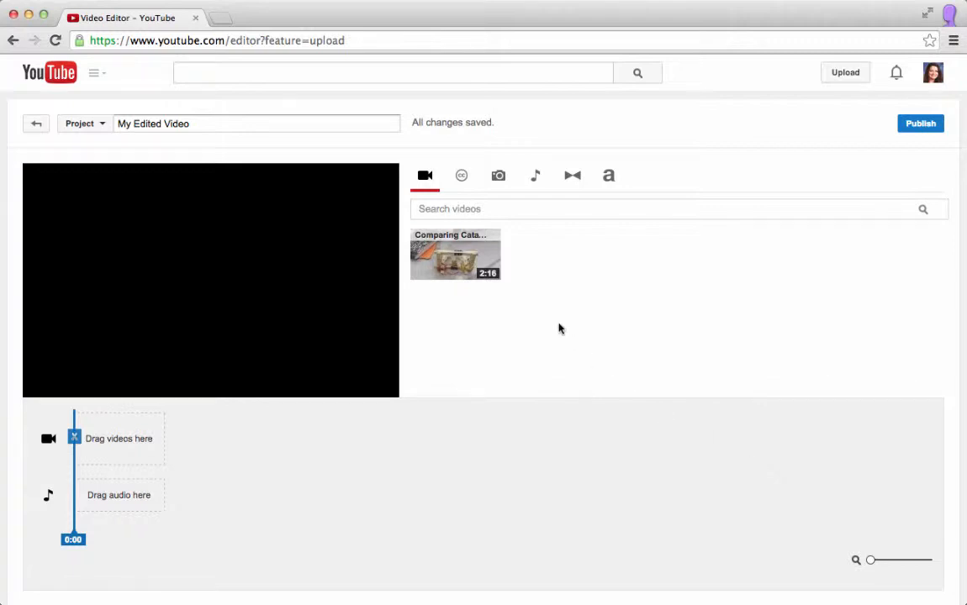
mouse_move(461, 261)
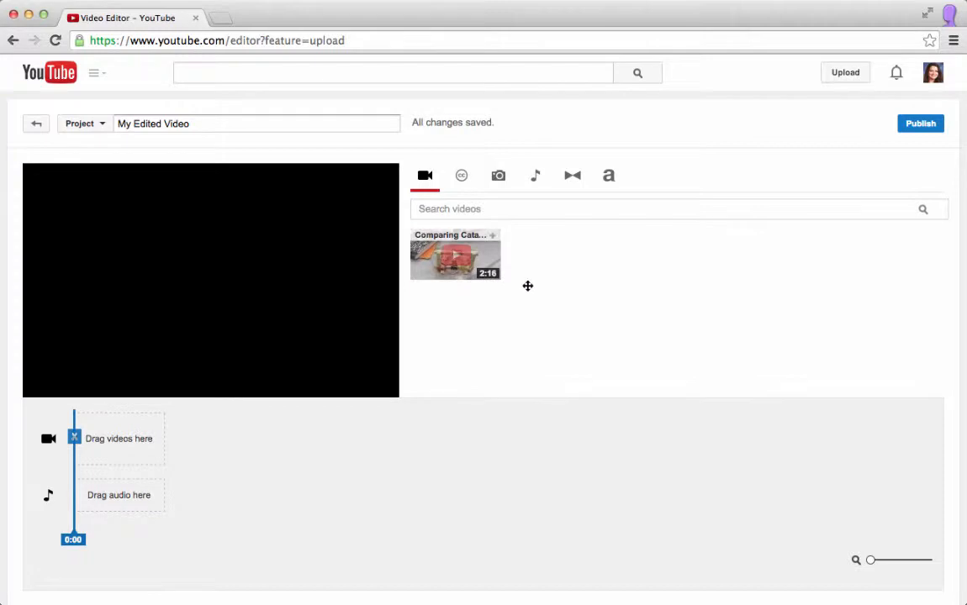
left_click(271, 124)
key("BackSpace")
key("BackSpace")
key("BackSpace")
key("BackSpace")
key("BackSpace")
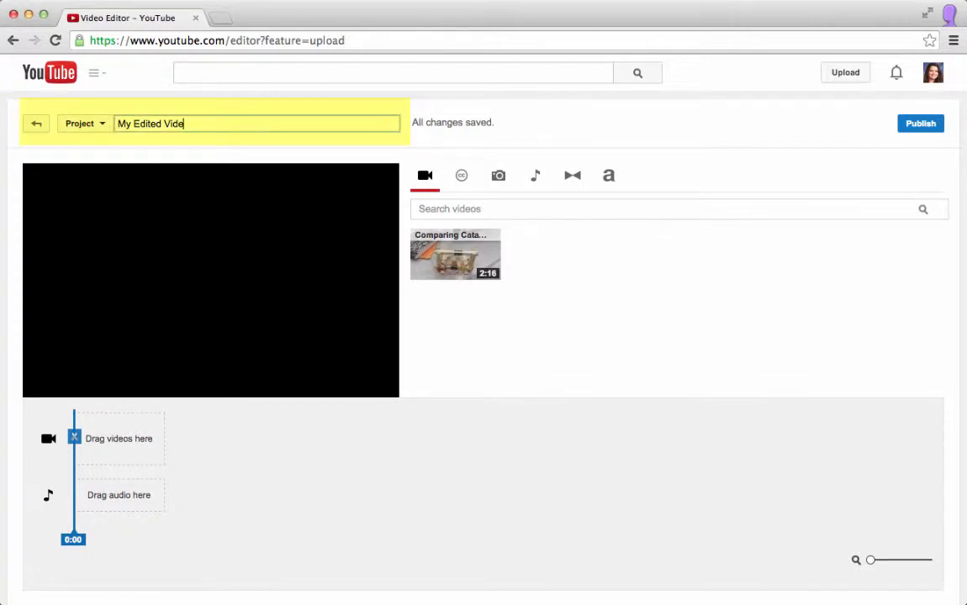
key("BackSpace")
key("BackSpace")
key("BackSpace")
key("BackSpace")
key("BackSpace")
key("BackSpace")
key("BackSpace")
key("BackSpace")
key("BackSpace")
key("BackSpace")
type("Catapult Project")
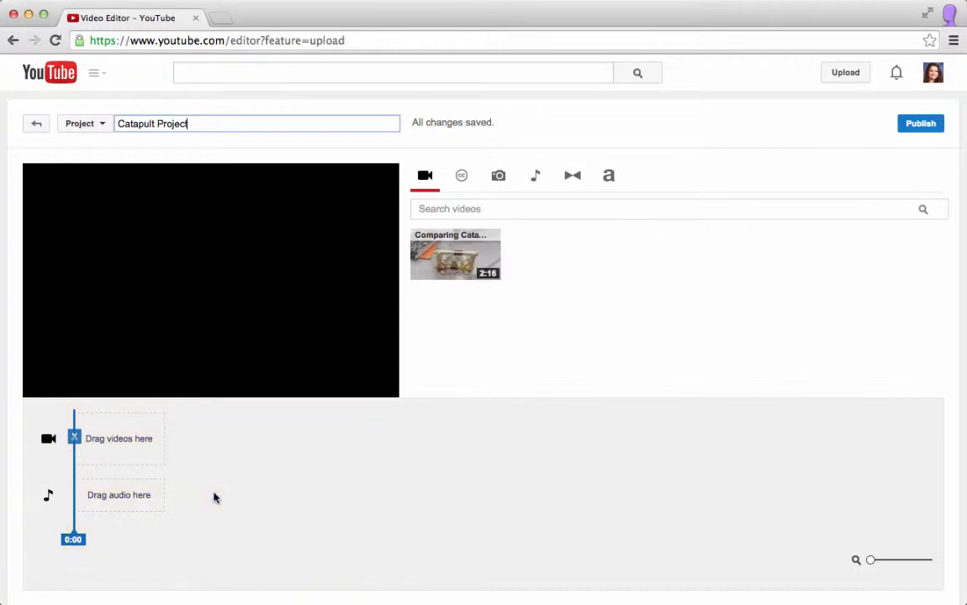
- Place the catapult comparison video on the timeline's video track, pause its preview and return it to the start
left_click_drag(435, 252, 121, 437)
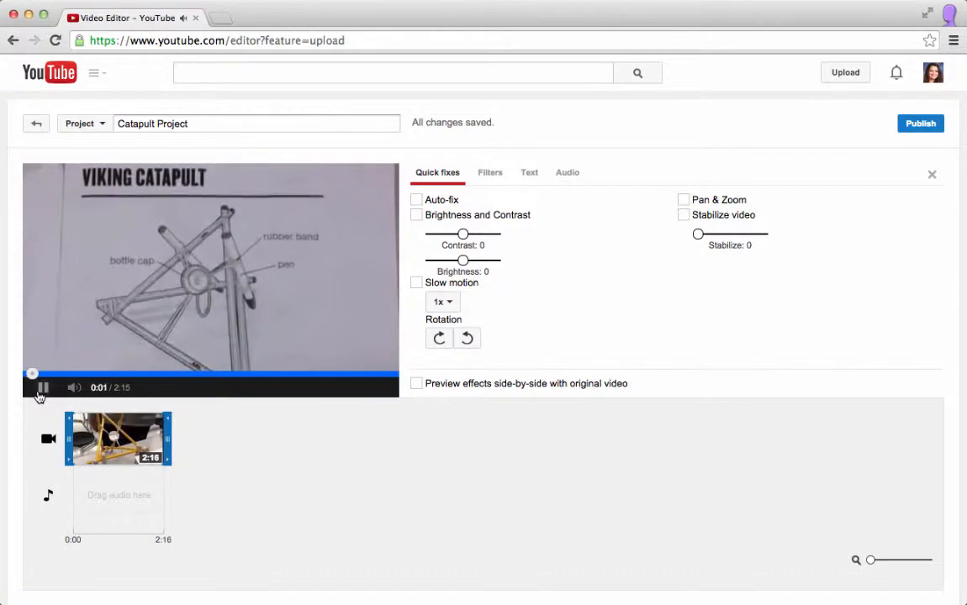
left_click(40, 390)
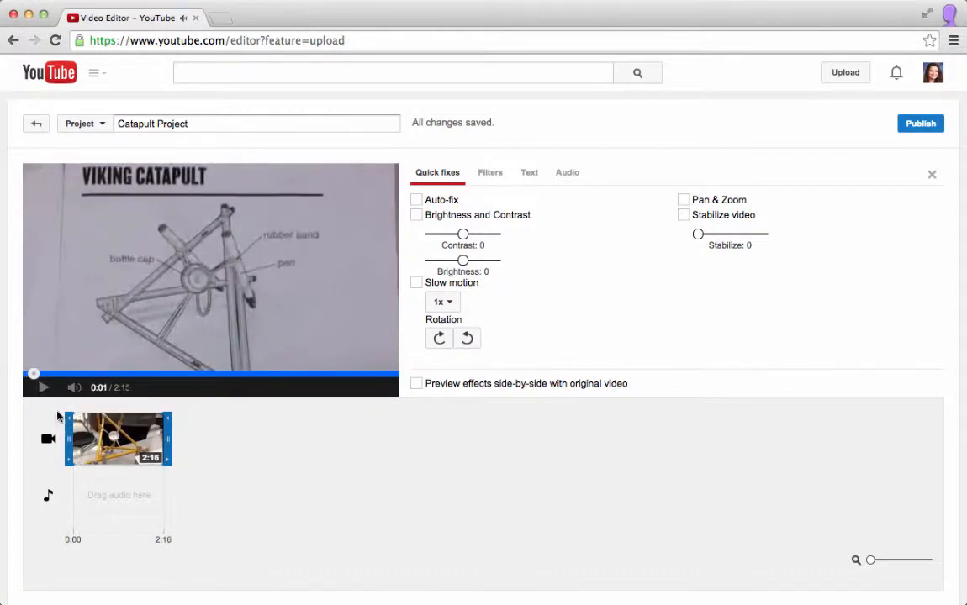
left_click(30, 374)
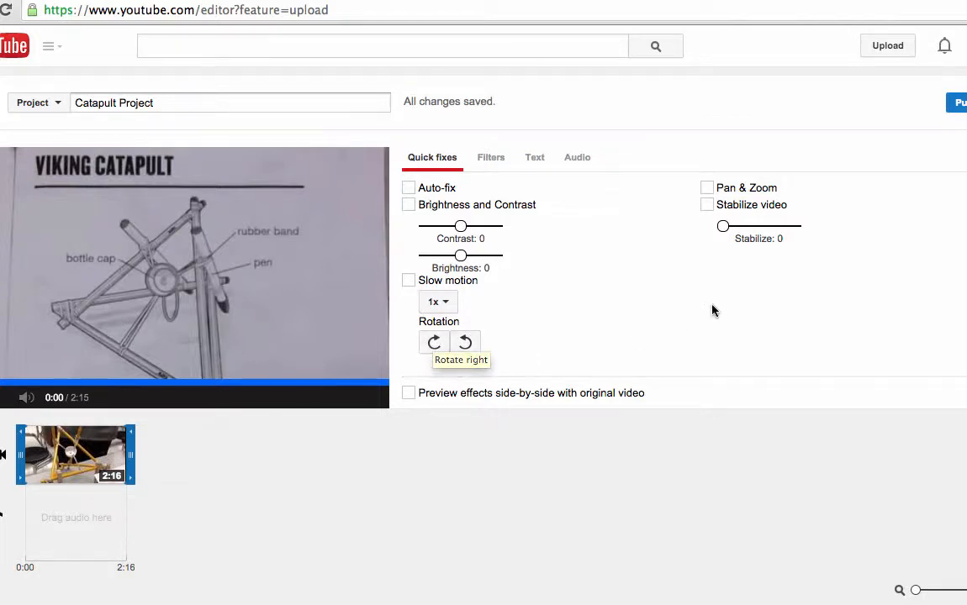
- Look over the quick fixes, filters and text options available for the clip
left_click(752, 210)
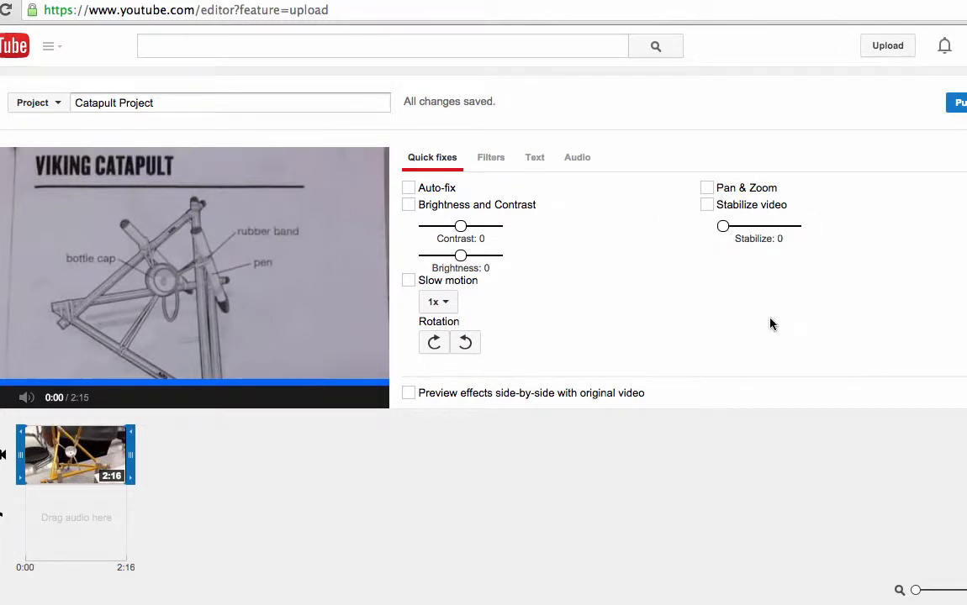
left_click(493, 160)
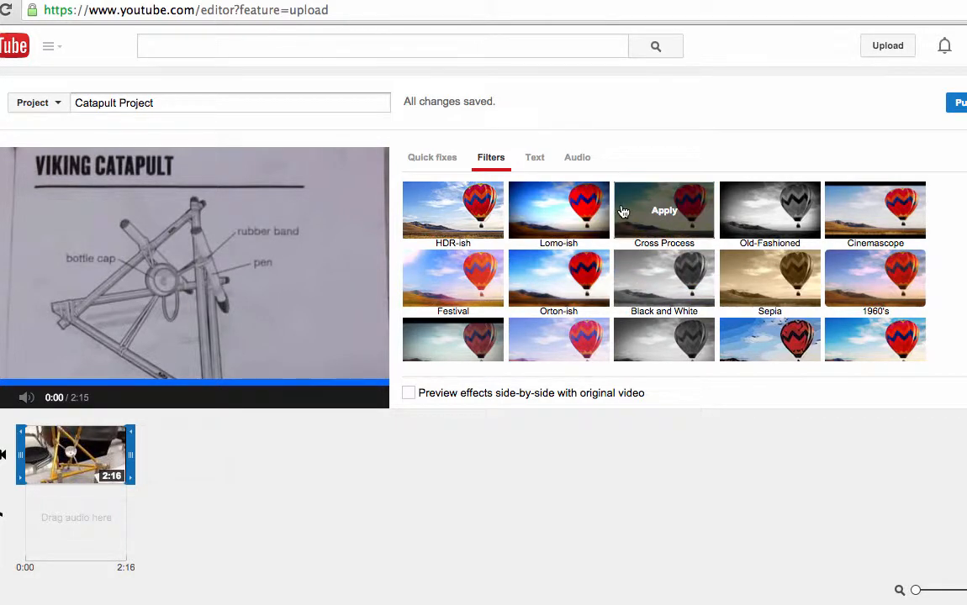
left_click(533, 162)
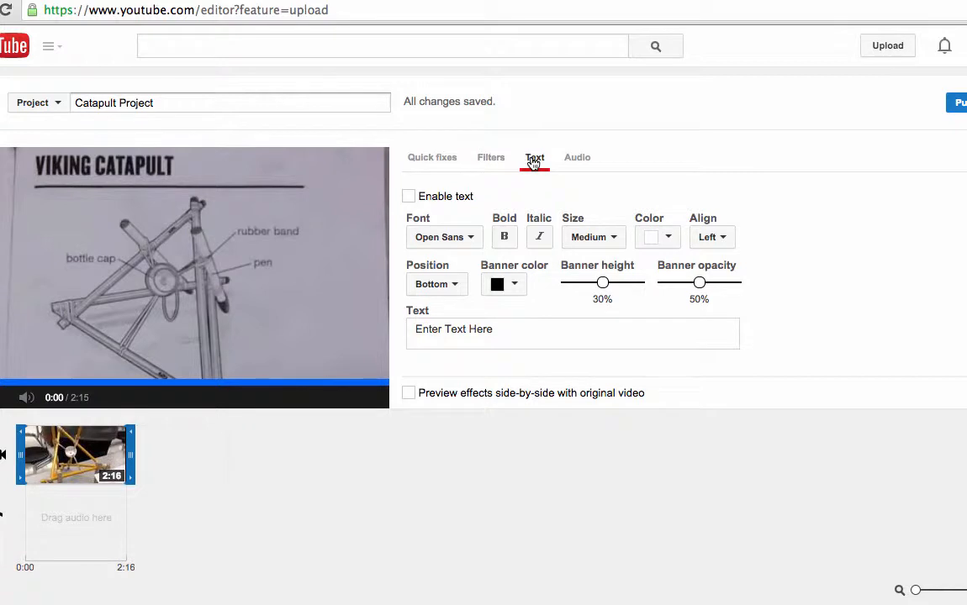
- Set the clip's audio volume slightly above the midpoint and close the clip's settings
left_click(587, 164)
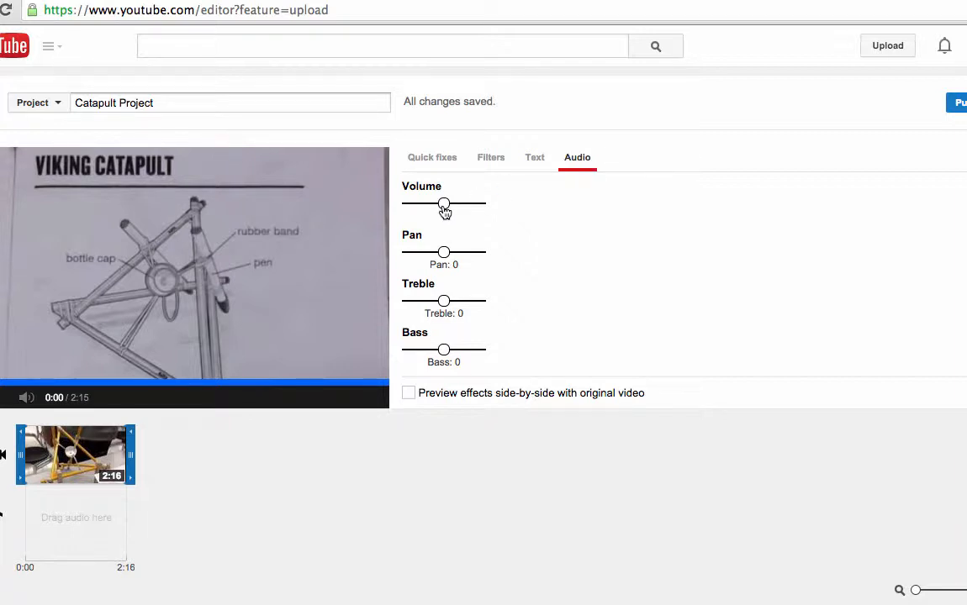
left_click_drag(445, 210, 410, 212)
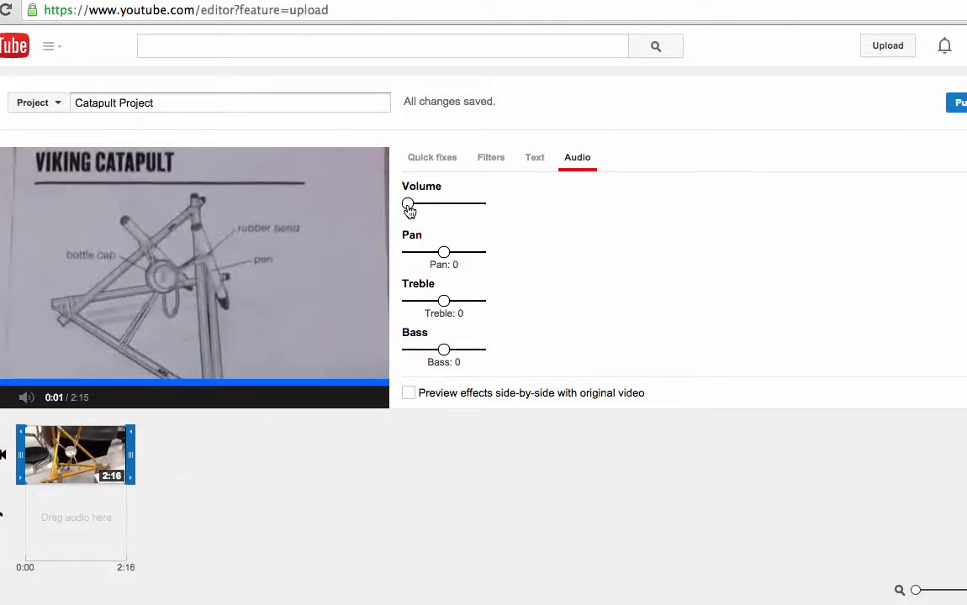
left_click_drag(409, 210, 452, 209)
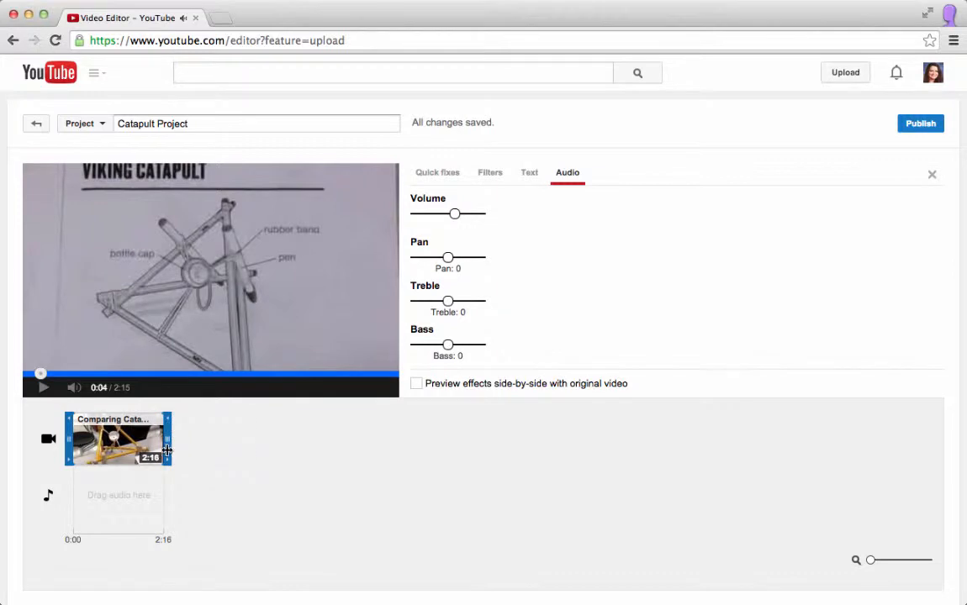
left_click(243, 496)
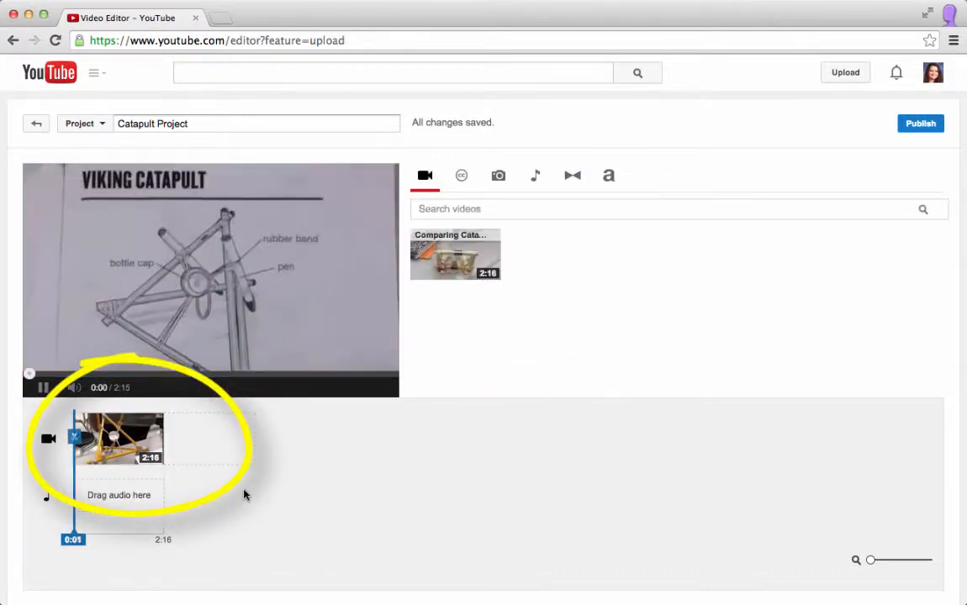
- Split the clip on the timeline at 0:55, keeping the preview paused
left_click(42, 387)
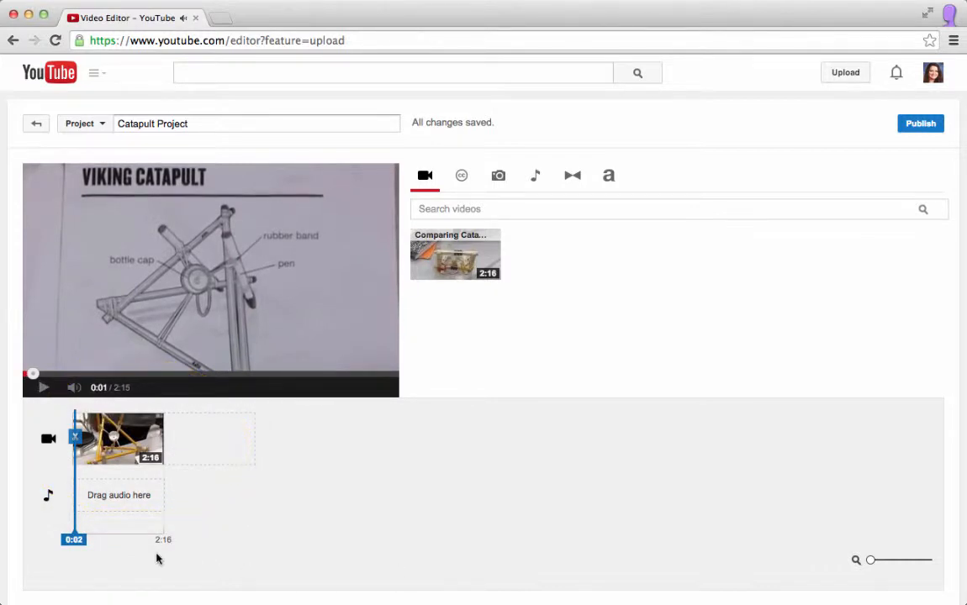
mouse_move(125, 432)
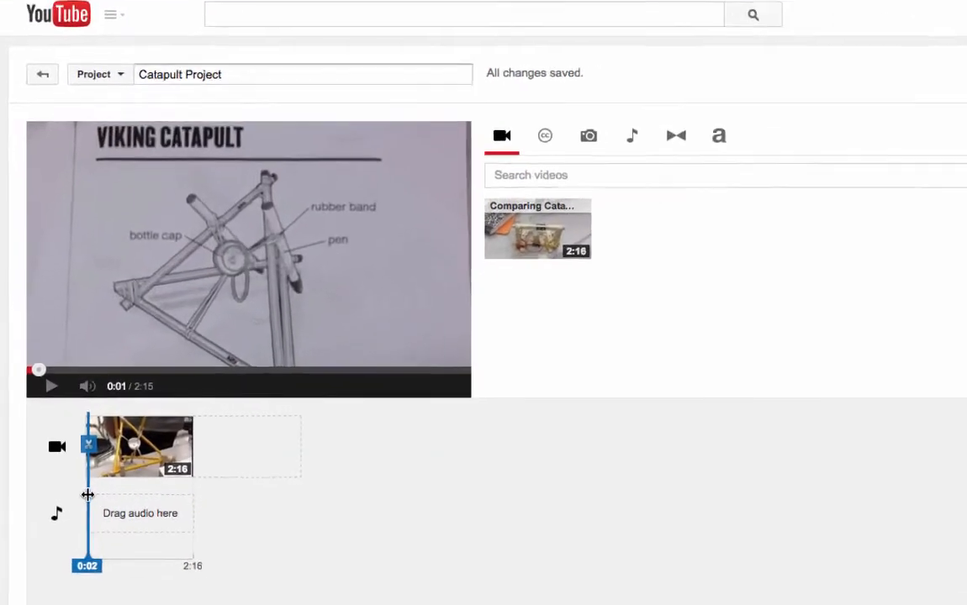
left_click_drag(96, 503, 142, 504)
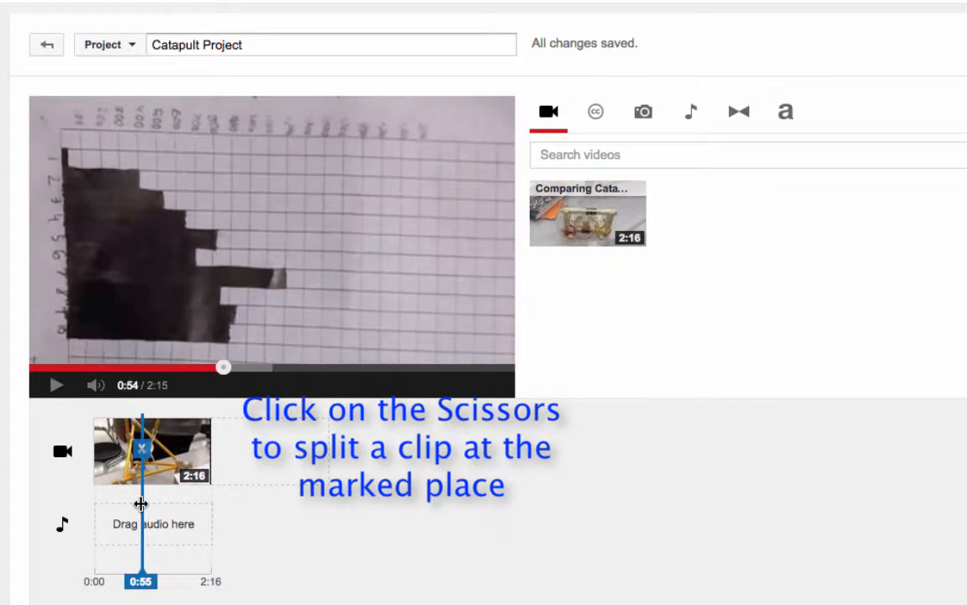
left_click(142, 451)
left_click(57, 389)
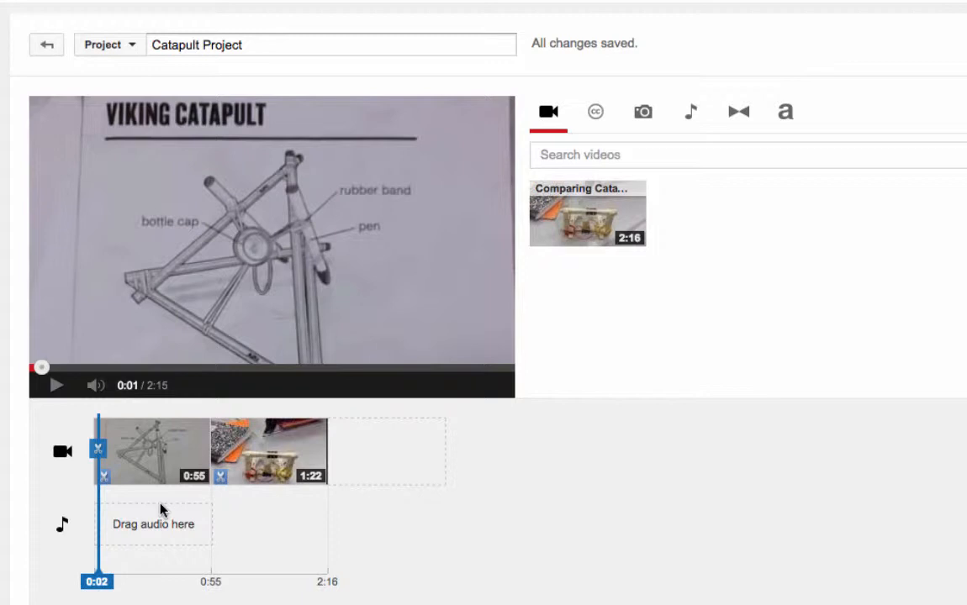
- Trim the start of the first clip to about 0:01.36
mouse_move(140, 478)
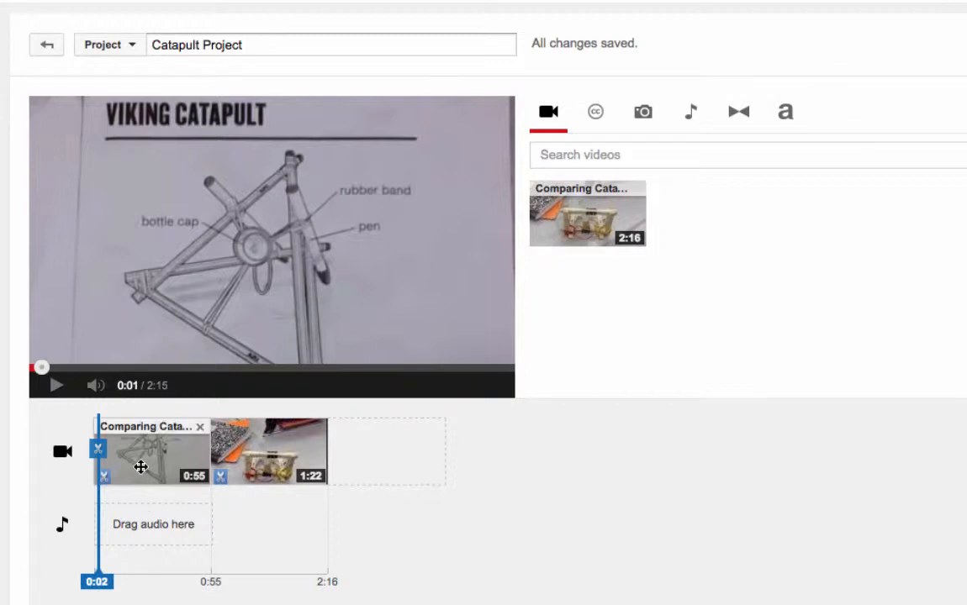
left_click(140, 468)
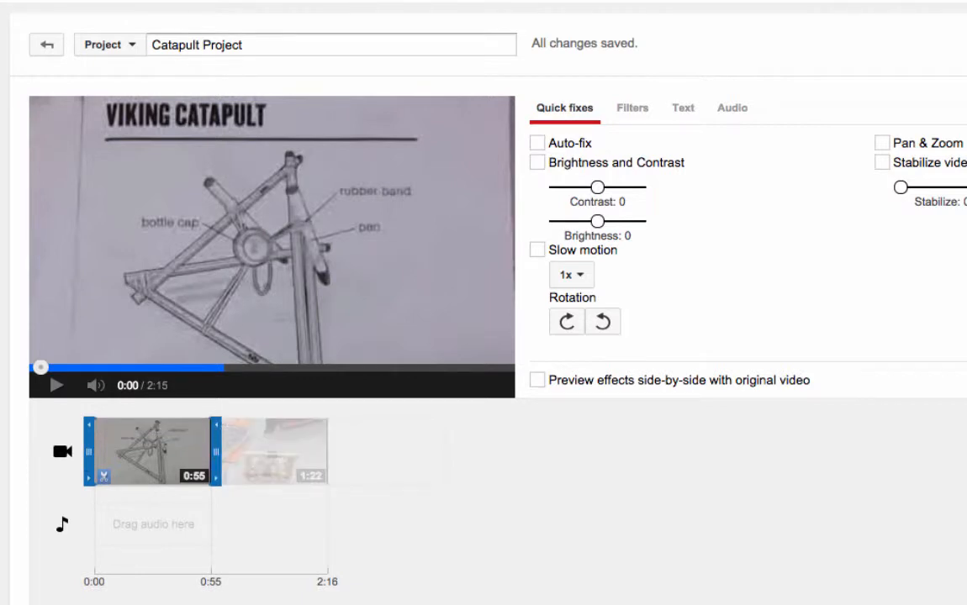
left_click(87, 462)
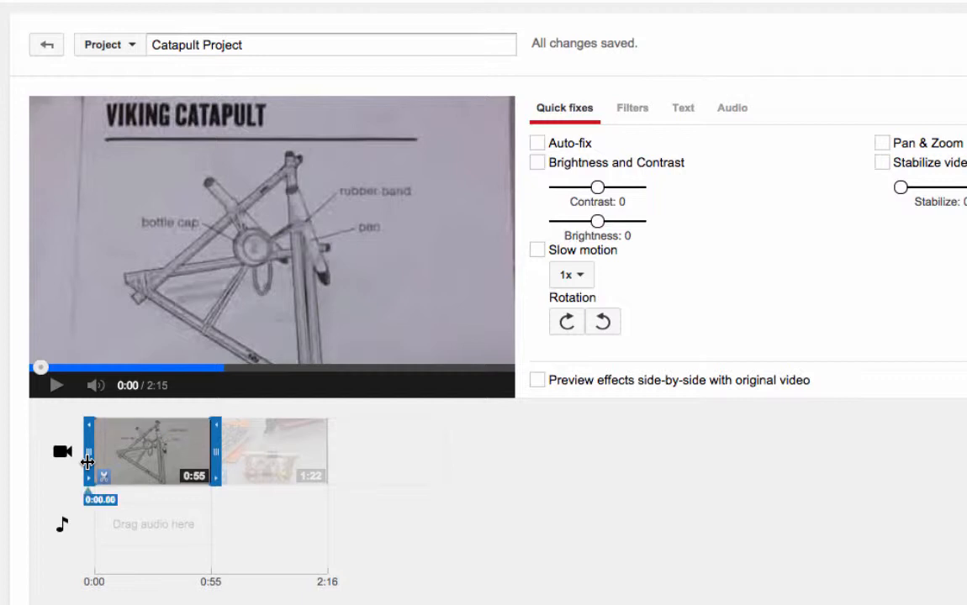
left_click_drag(88, 461, 91, 461)
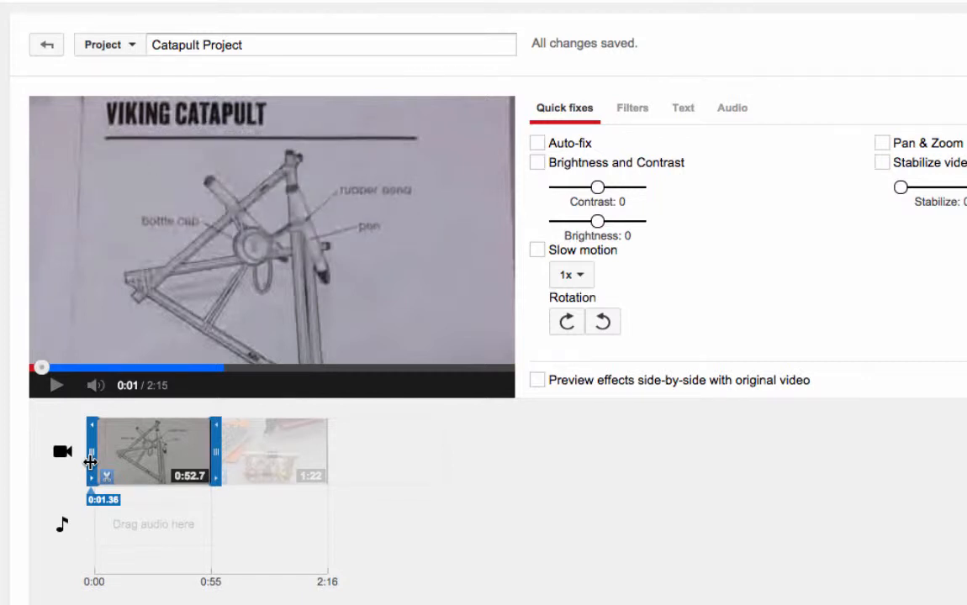
- Play back the beginning of the trimmed first clip in short stretches and close its settings
left_click(56, 385)
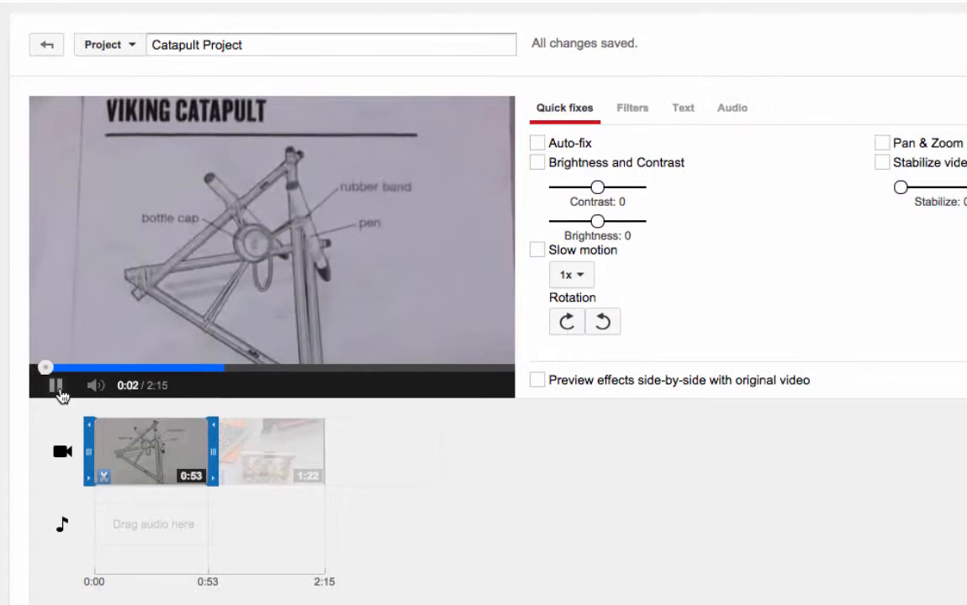
left_click(57, 386)
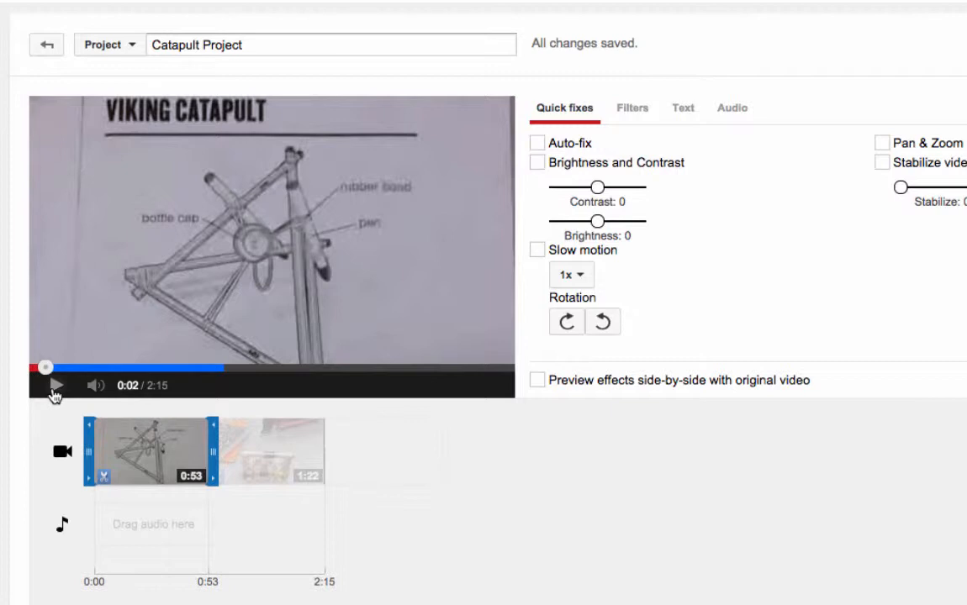
left_click(56, 385)
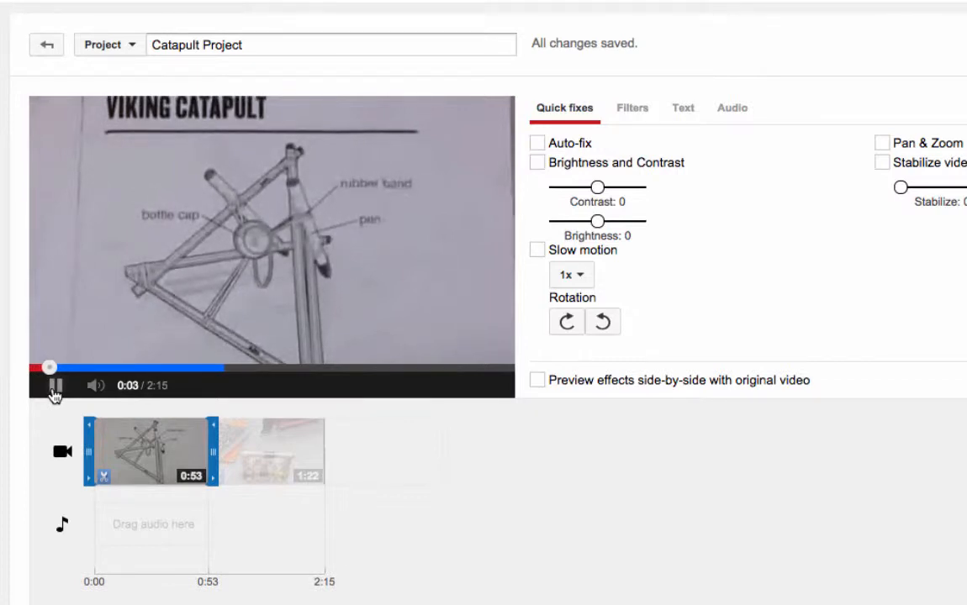
left_click(54, 388)
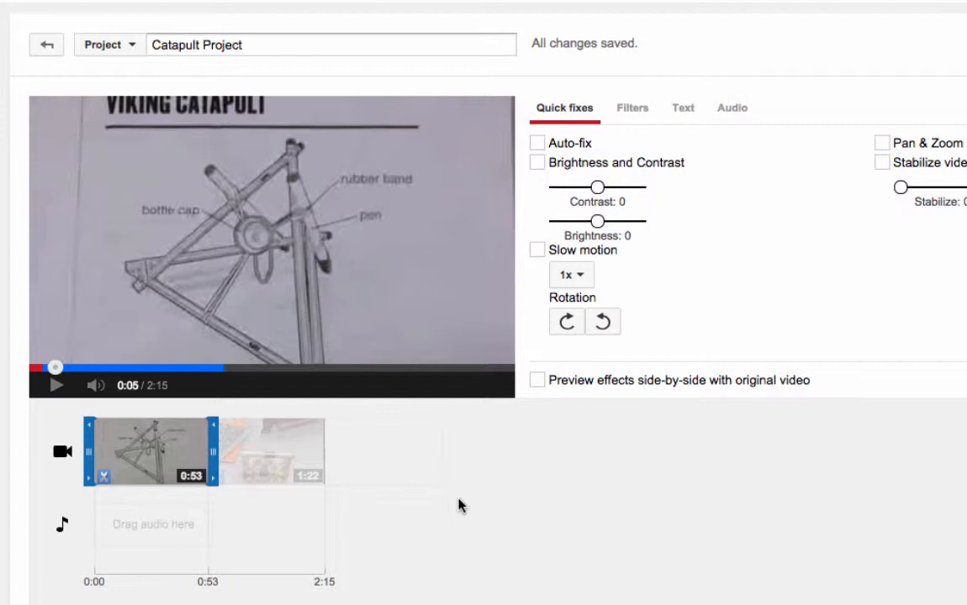
left_click(412, 559)
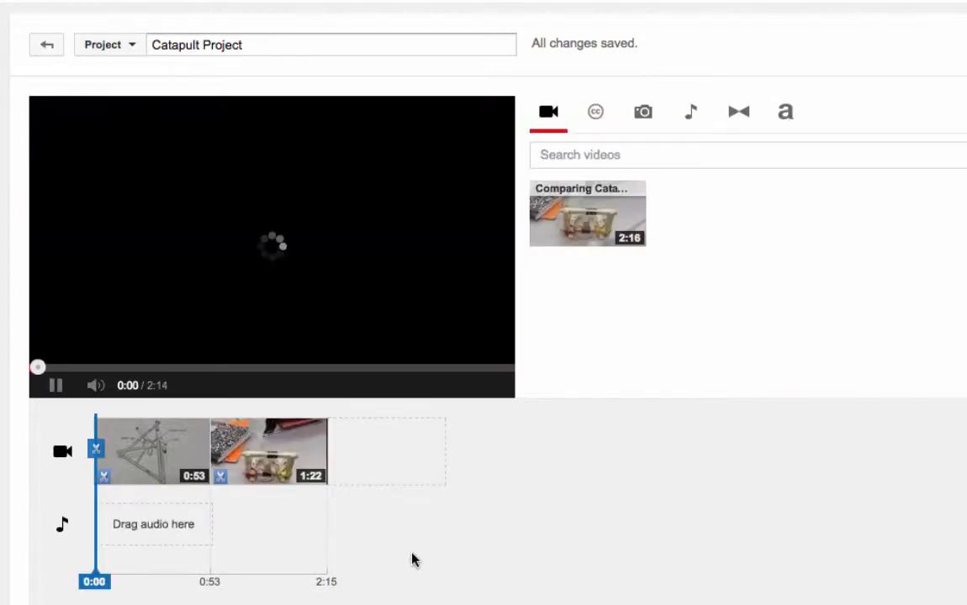
- Pause the preview, return the playhead to the start of the timeline and scrub forward to 0:43
left_click(54, 389)
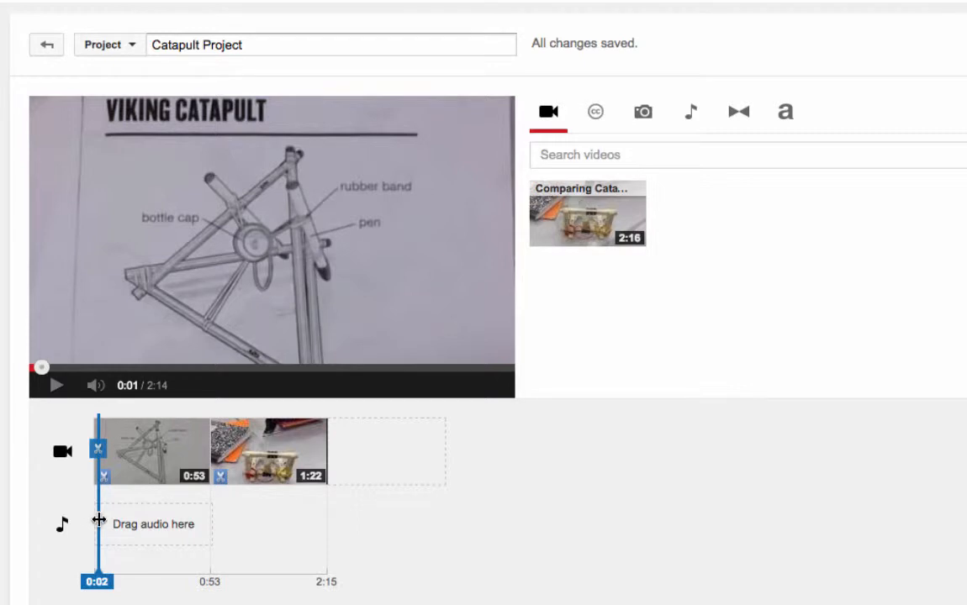
left_click_drag(98, 520, 91, 526)
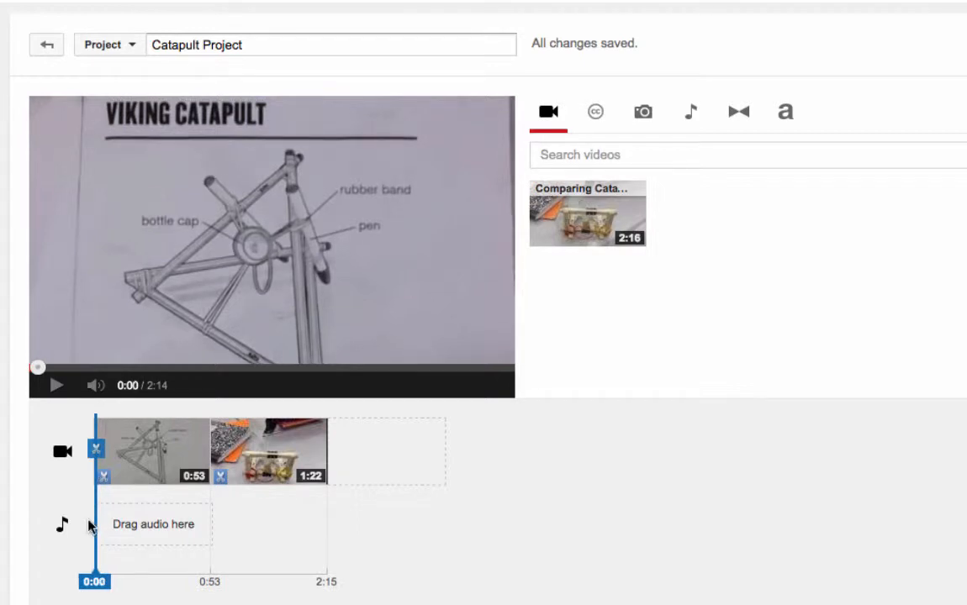
mouse_move(139, 445)
left_click_drag(96, 529, 188, 531)
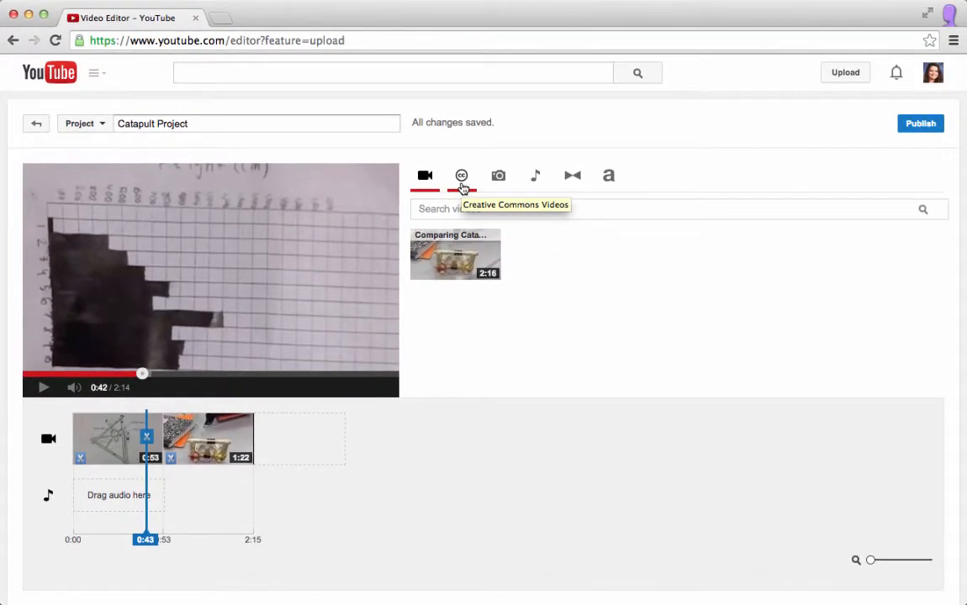
- Search the Creative Commons videos for catapult and browse the matching clips
left_click(462, 178)
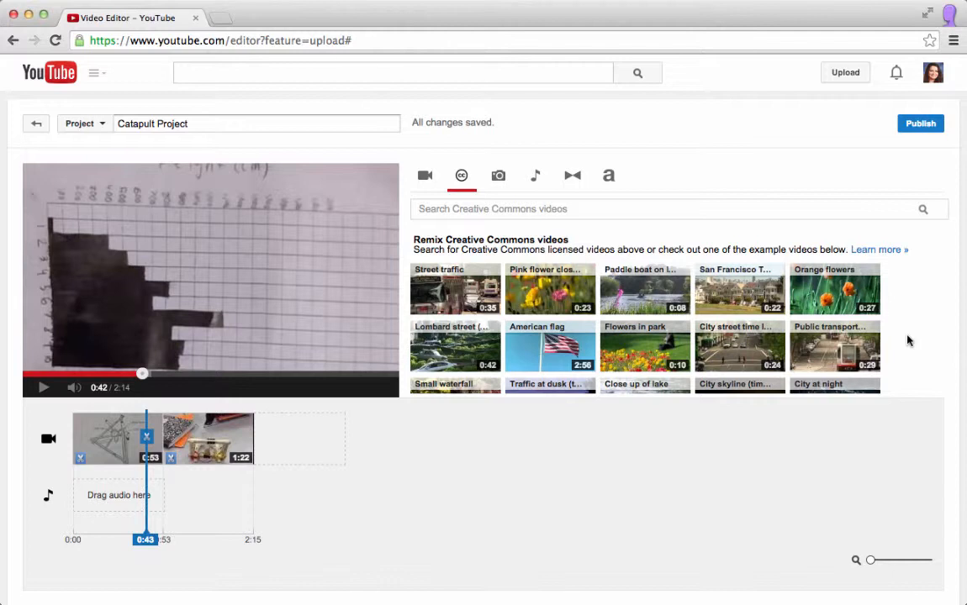
left_click(690, 212)
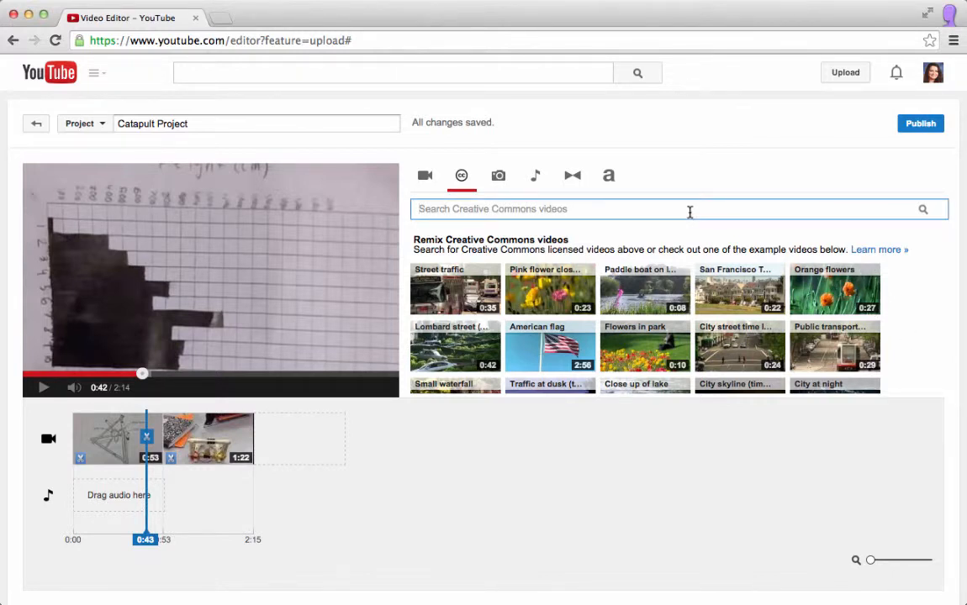
type("catapult")
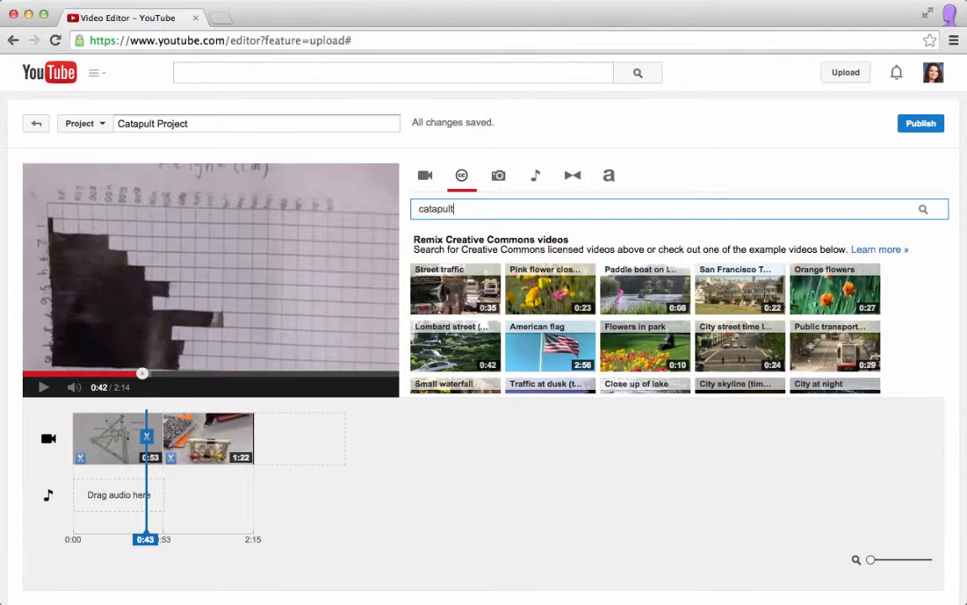
key("Return")
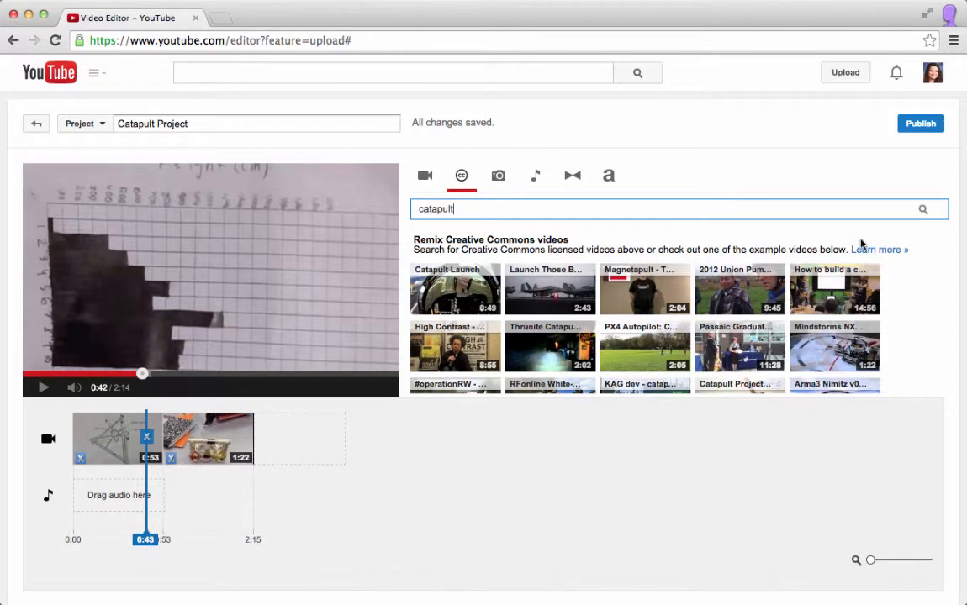
scroll(902, 361, "down", 2)
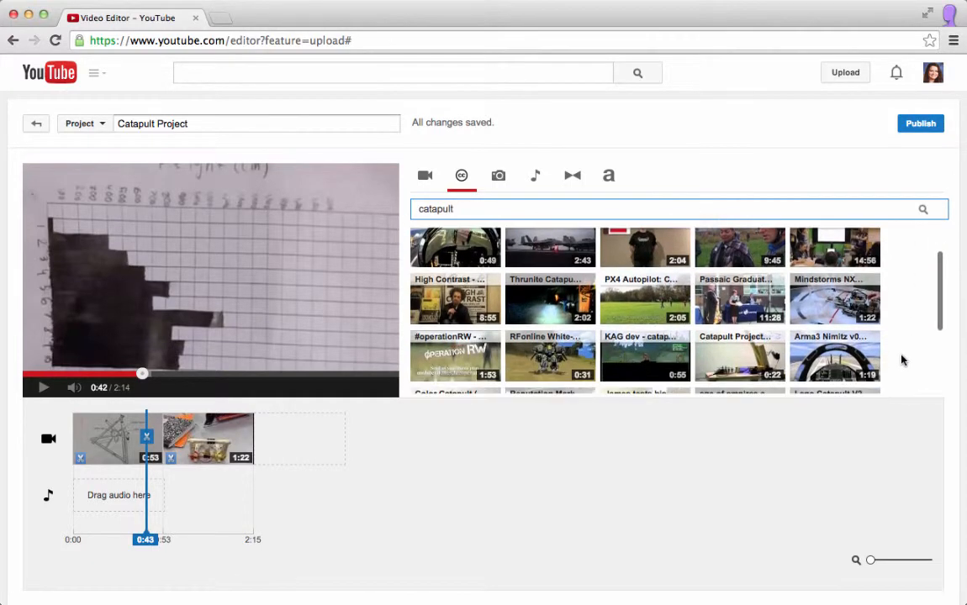
- Look through the Creative Commons results for catapult to find a suitable real catapult clip
scroll(902, 360, "down", 2)
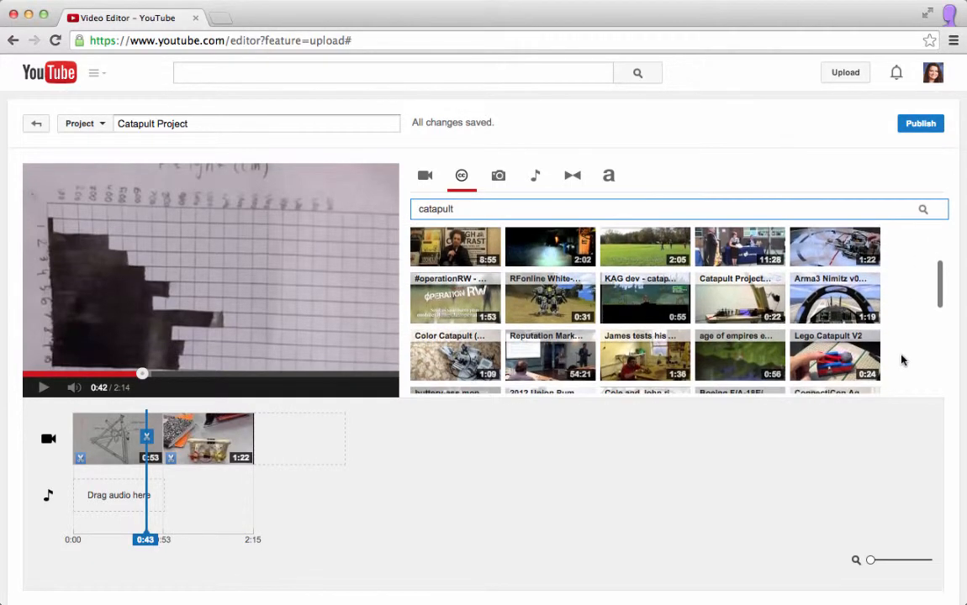
scroll(902, 361, "down", 2)
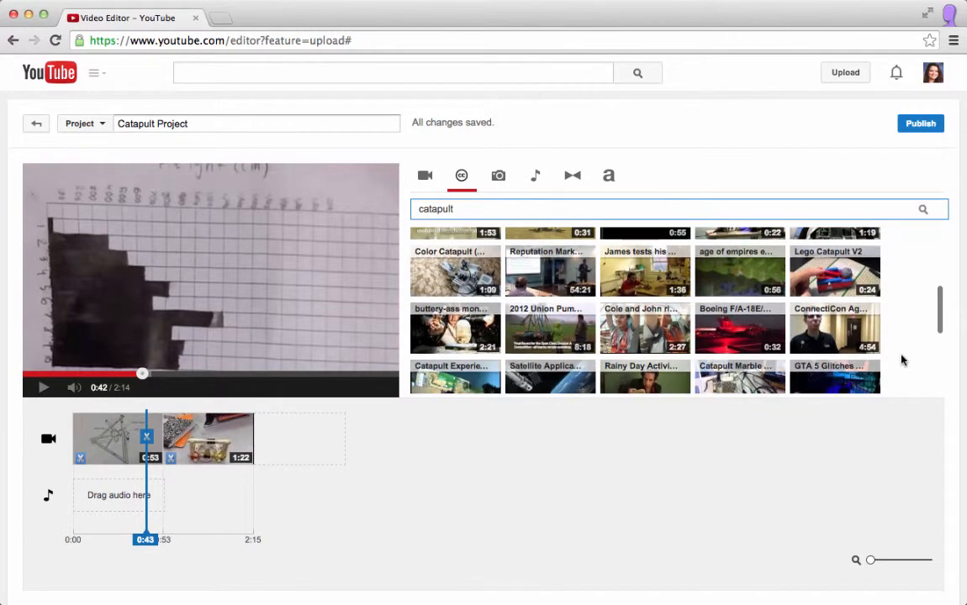
scroll(903, 361, "up", 3)
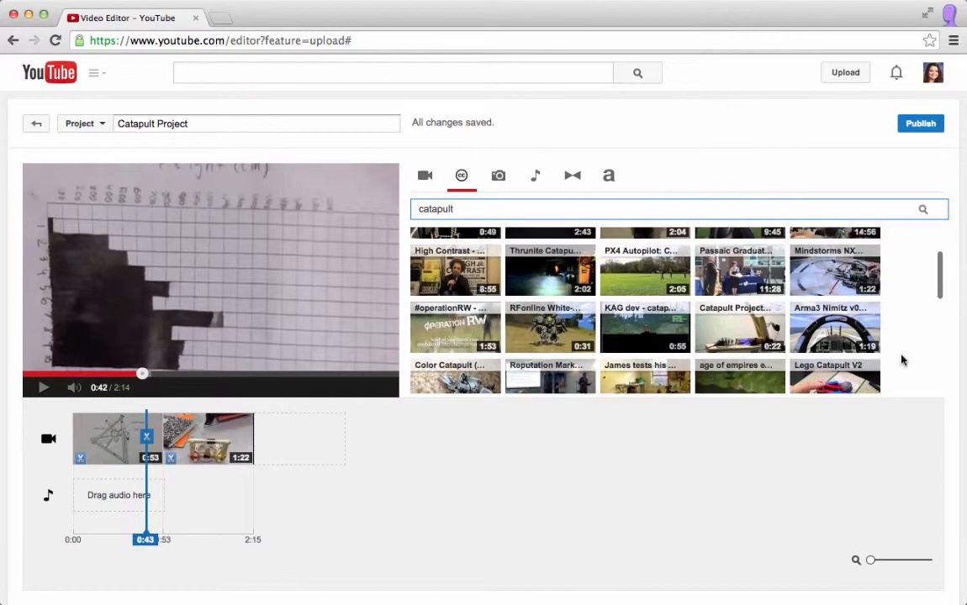
scroll(902, 361, "up", 5)
scroll(902, 361, "down", 1)
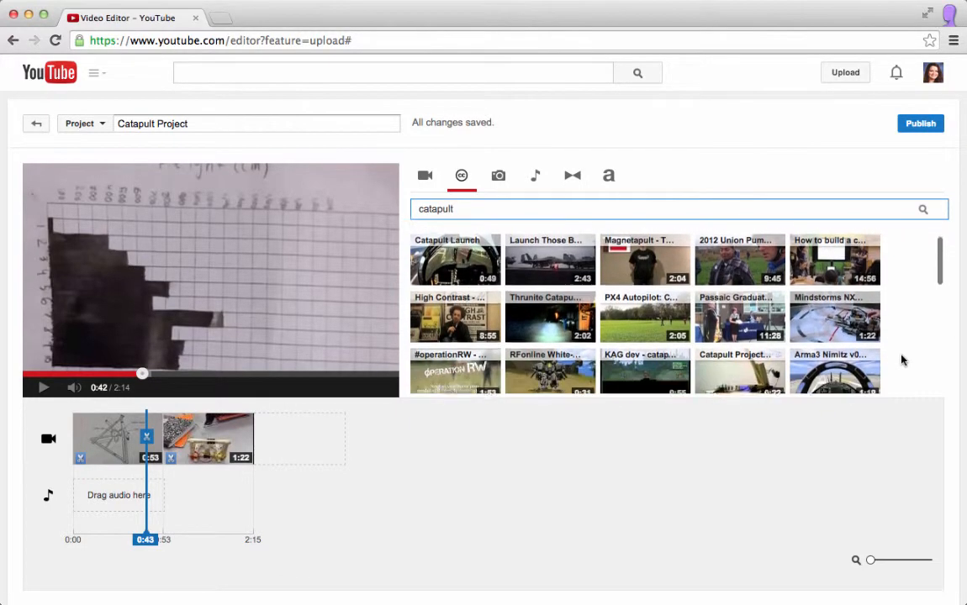
scroll(902, 360, "down", 2)
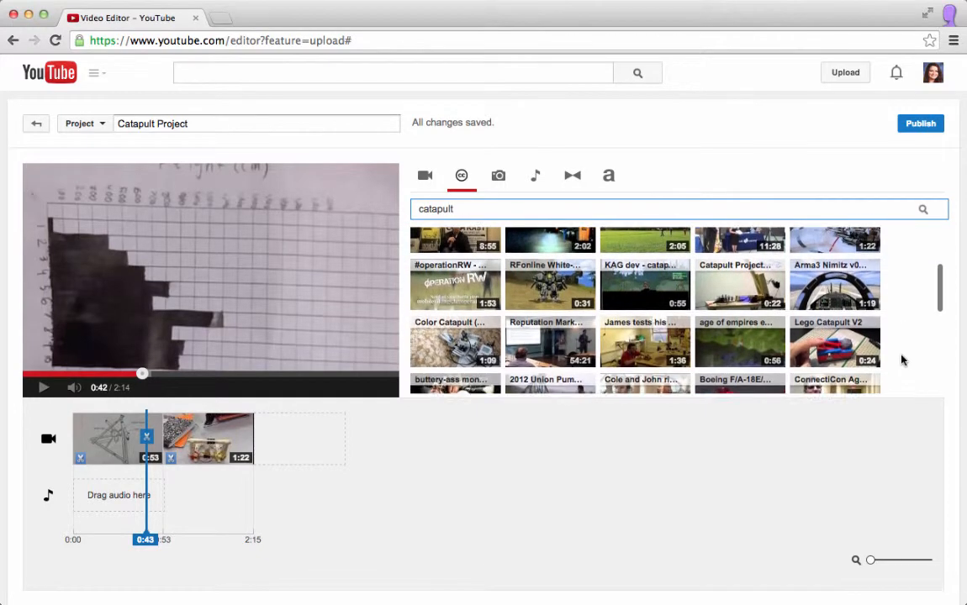
scroll(902, 361, "down", 3)
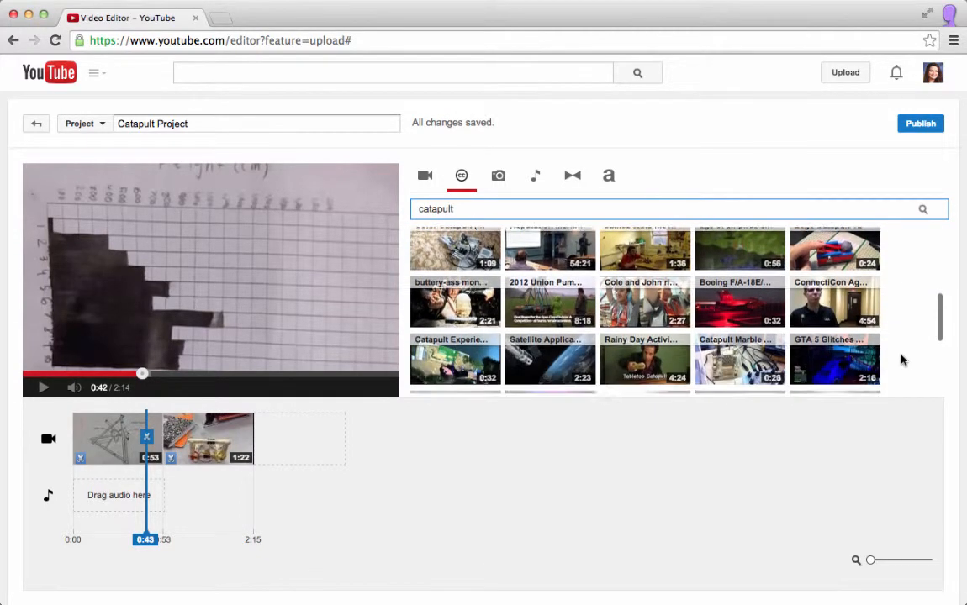
scroll(902, 360, "down", 3)
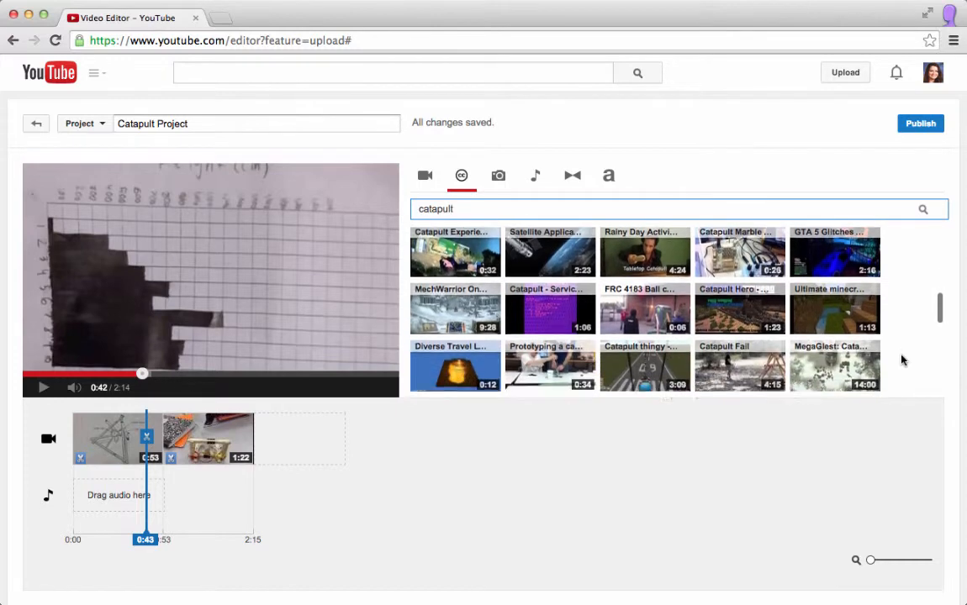
scroll(902, 361, "down", 1)
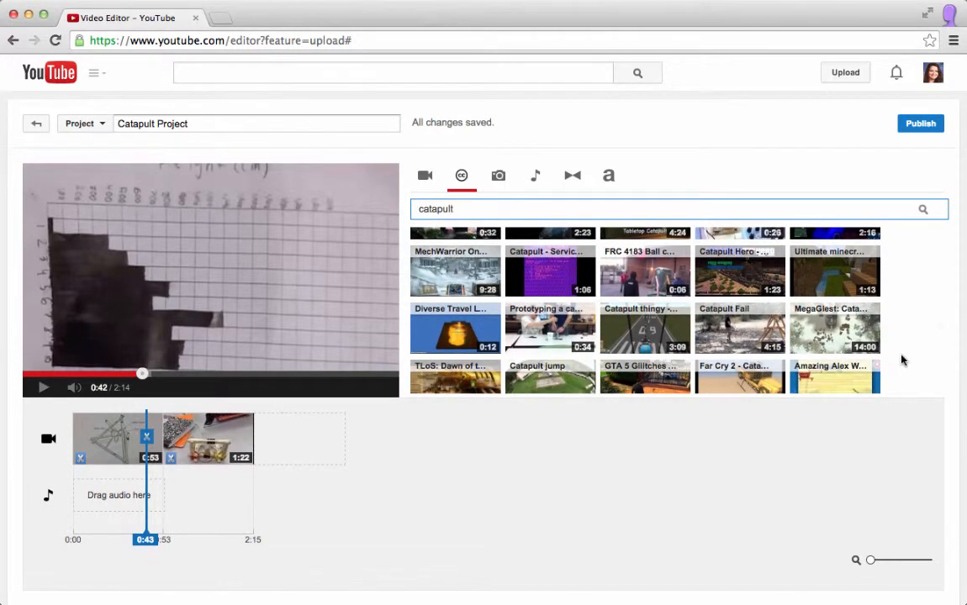
scroll(902, 361, "down", 2)
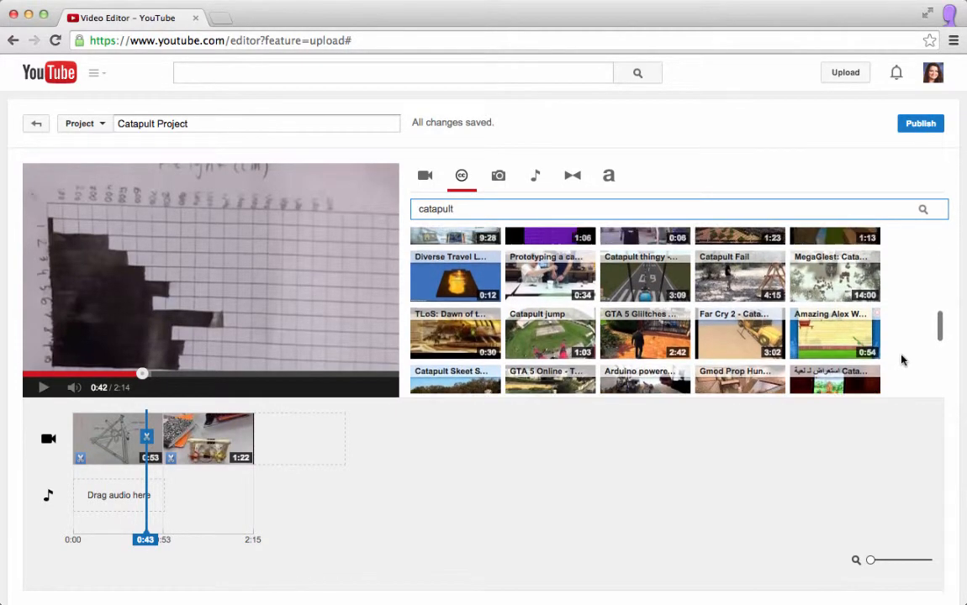
scroll(902, 361, "up", 7)
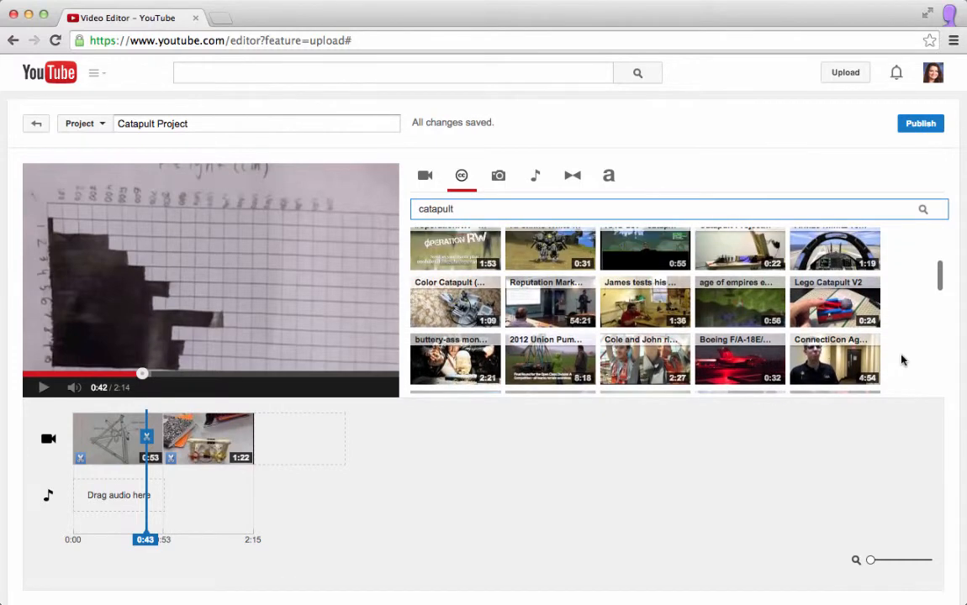
scroll(902, 361, "up", 3)
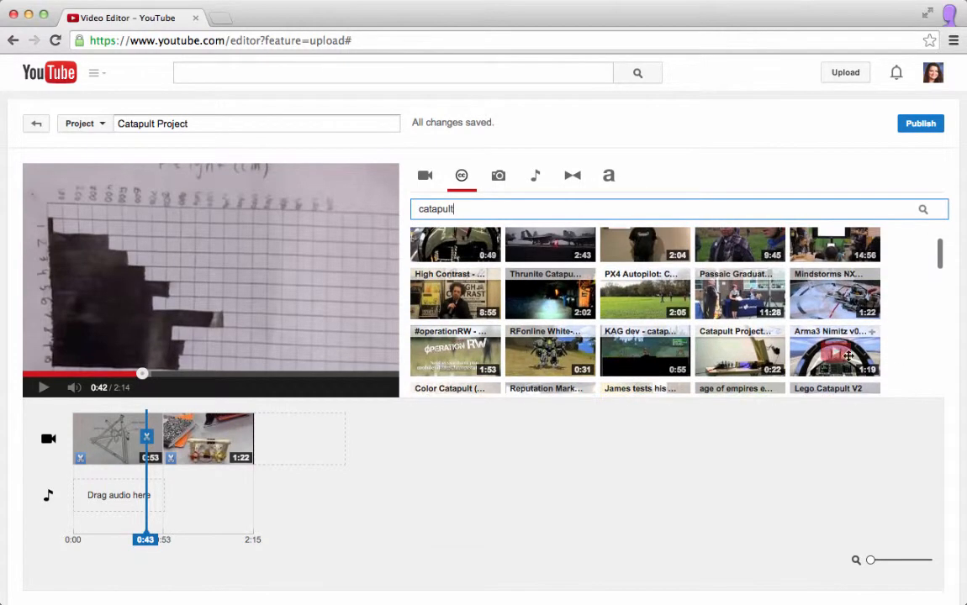
- Preview the 0:22 "Catapult Project..." Creative Commons clip and insert it between the two clips on the timeline
left_click(743, 363)
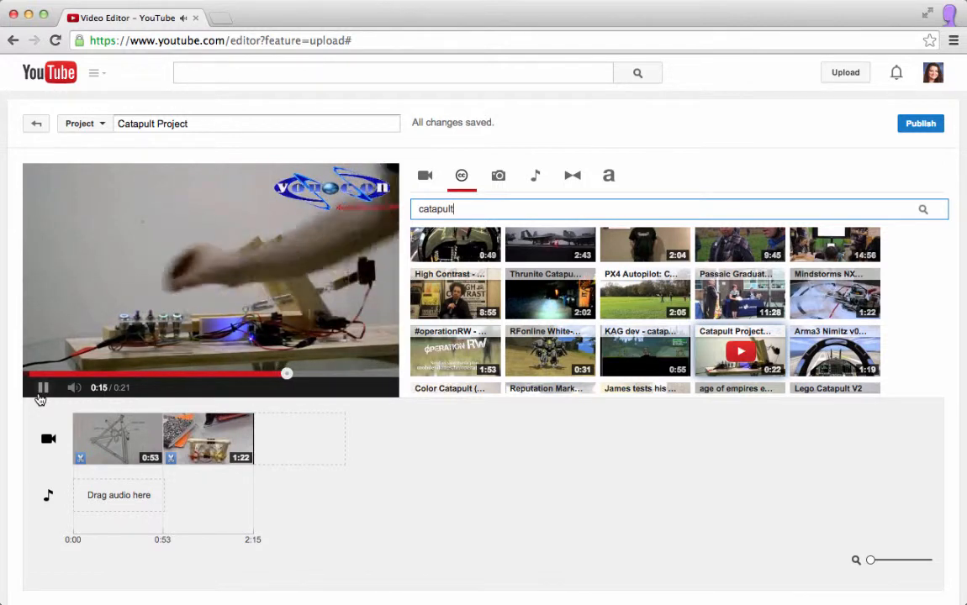
left_click(40, 394)
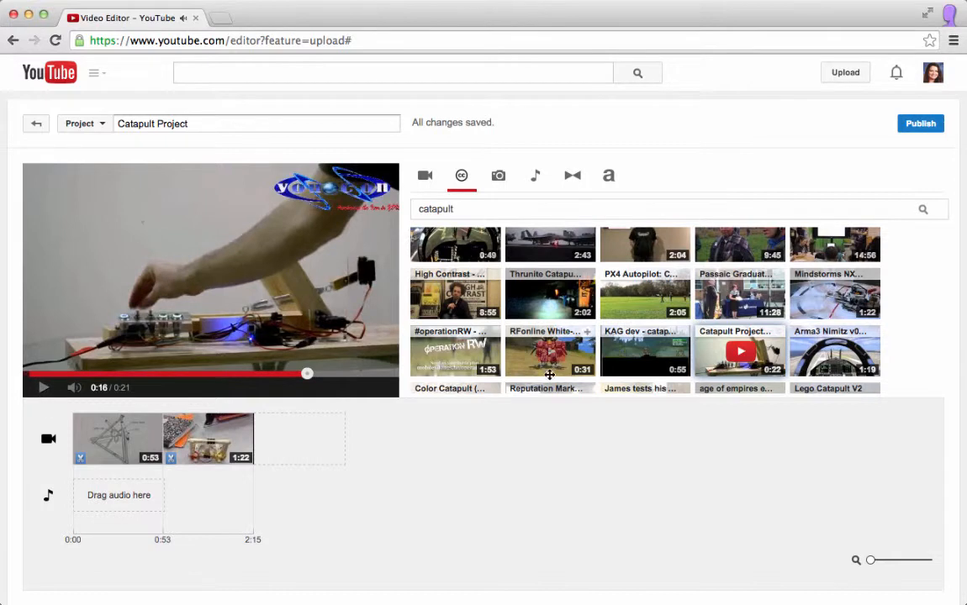
left_click_drag(738, 345, 183, 418)
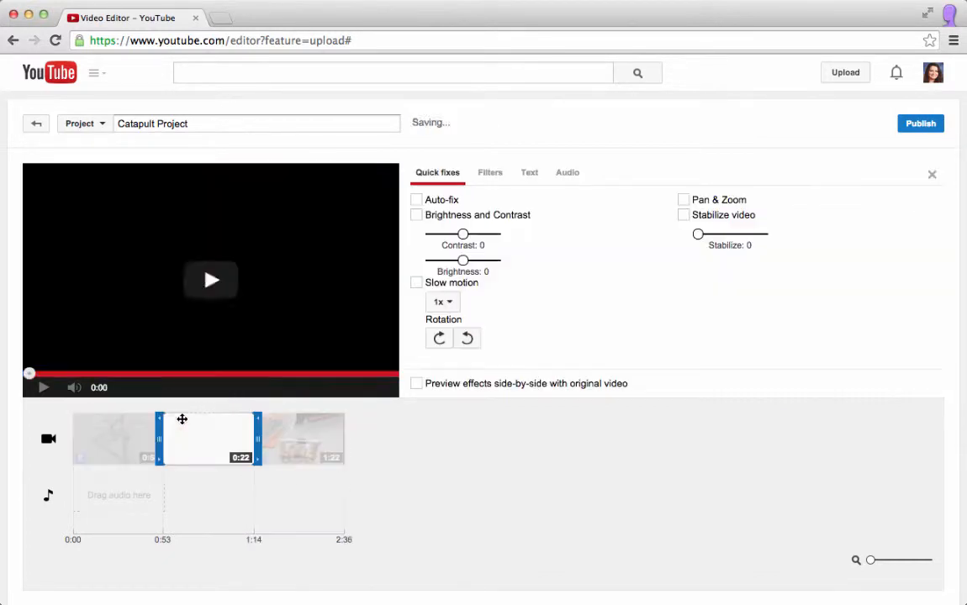
- Trim the start of the inserted catapult clip to about 0:04.60, play it back and close its settings
left_click(43, 389)
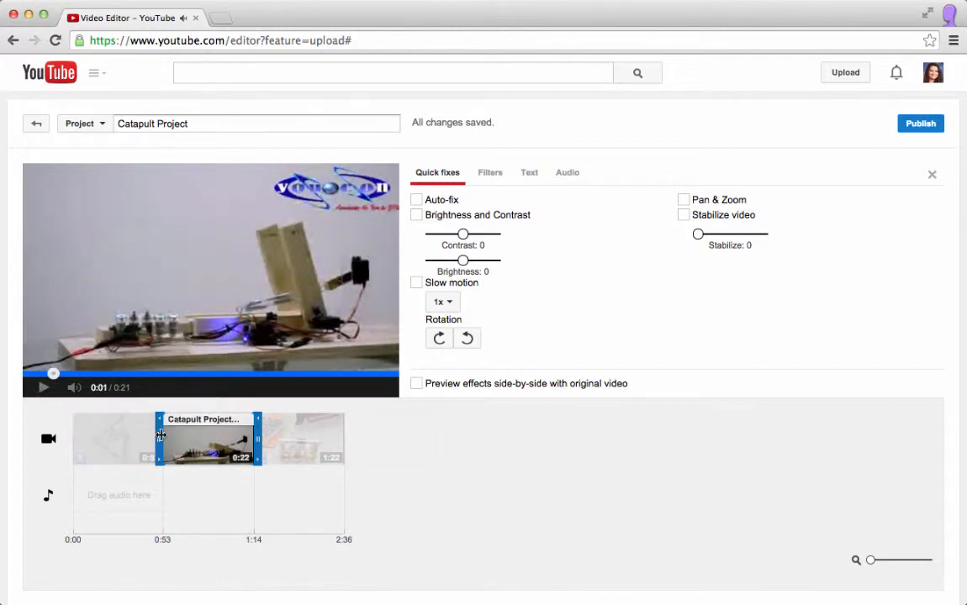
mouse_move(160, 435)
left_mouse_down()
mouse_move(151, 436)
mouse_move(179, 435)
left_mouse_up()
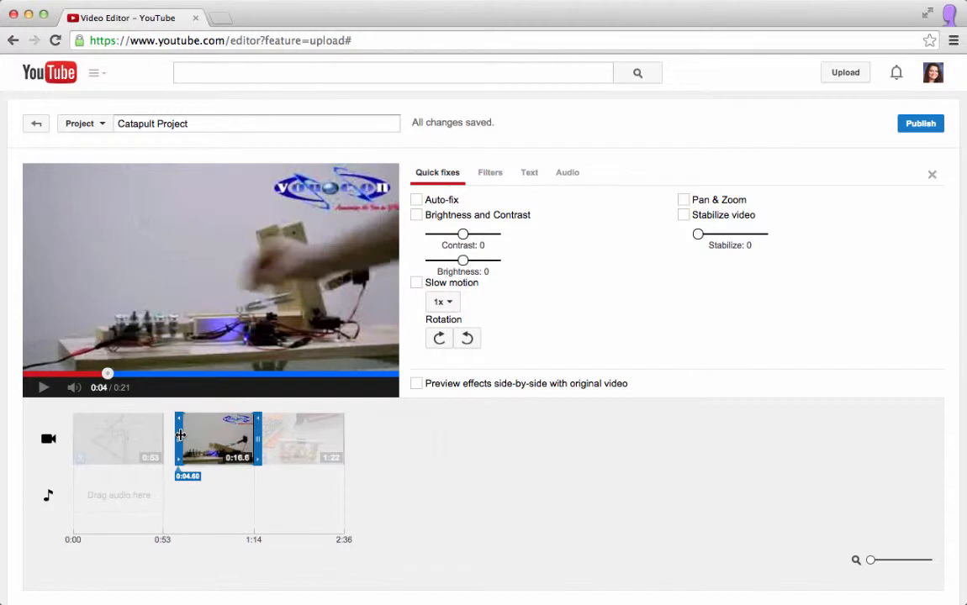
left_click_drag(180, 436, 181, 435)
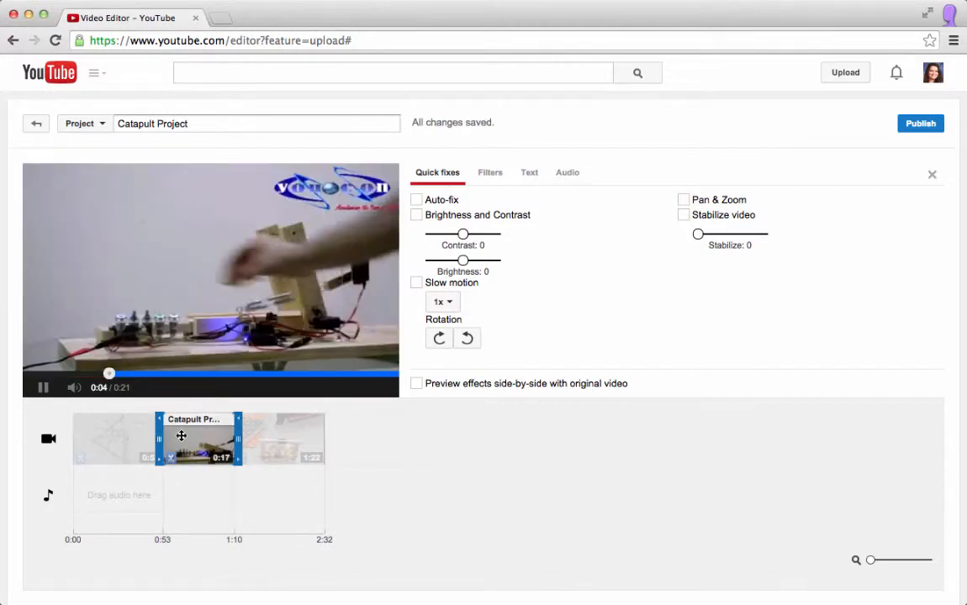
left_click(41, 395)
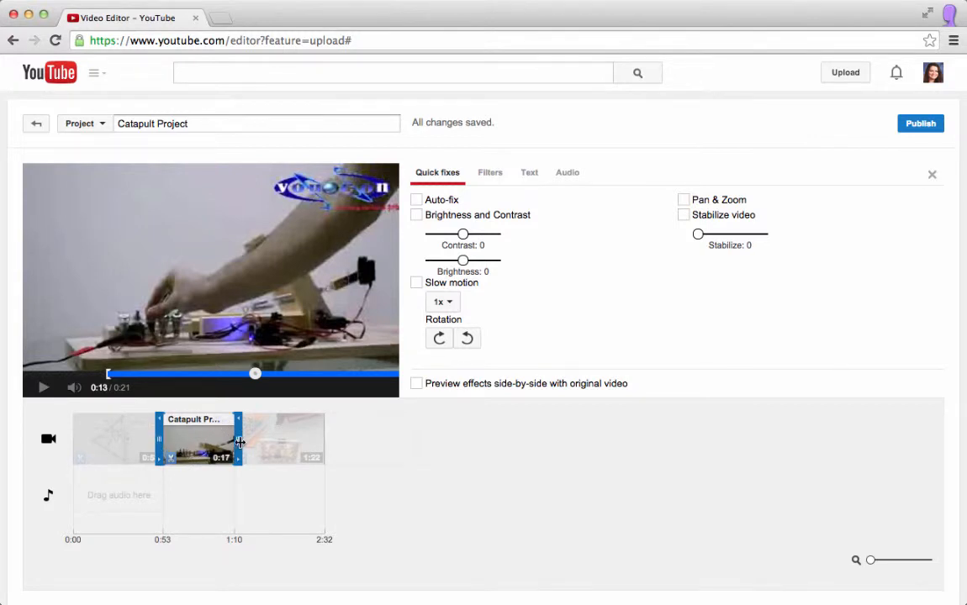
left_click(484, 462)
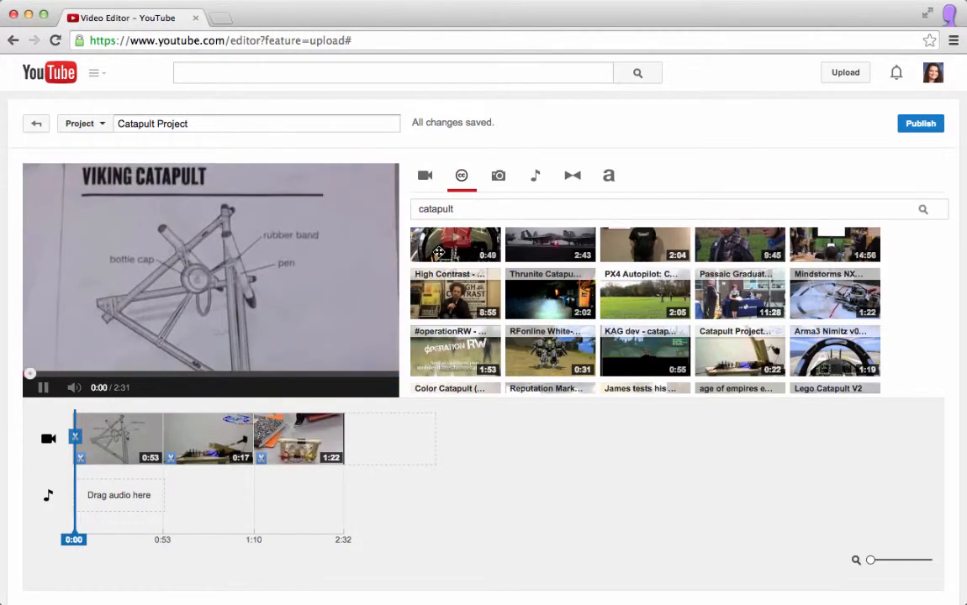
- Pause the project preview and look at the options for adding photos and audio tracks
left_click(43, 388)
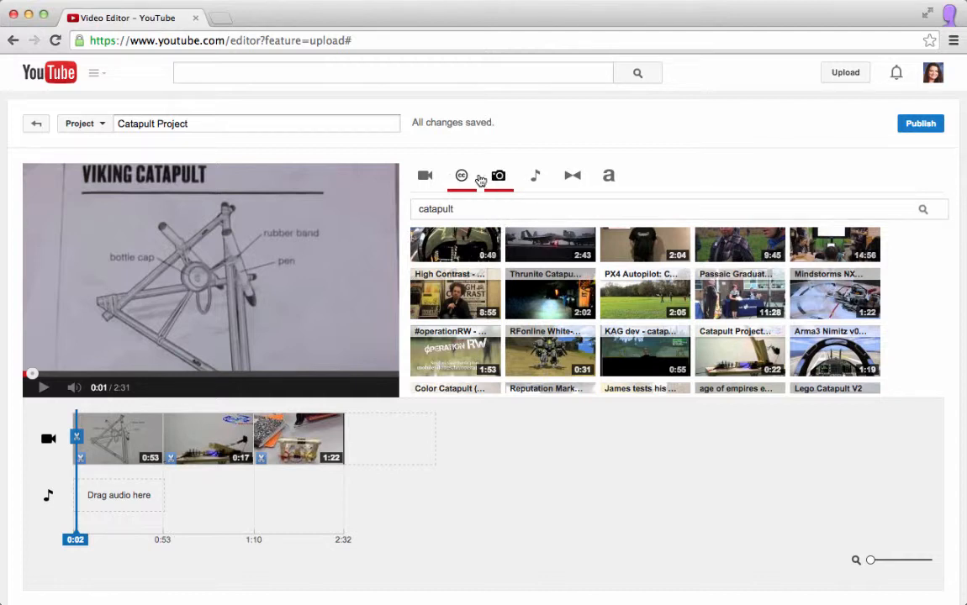
left_click(498, 178)
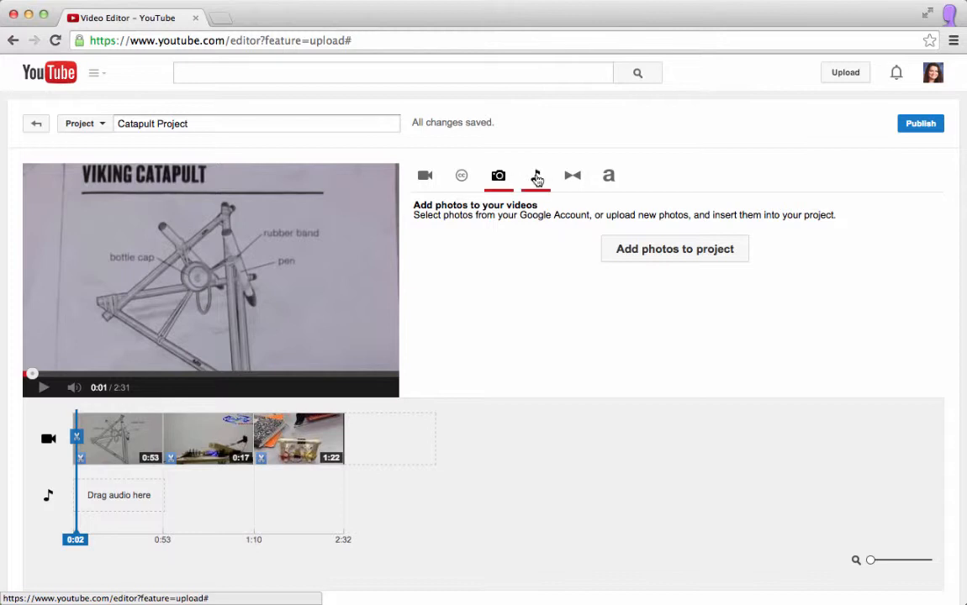
left_click(539, 178)
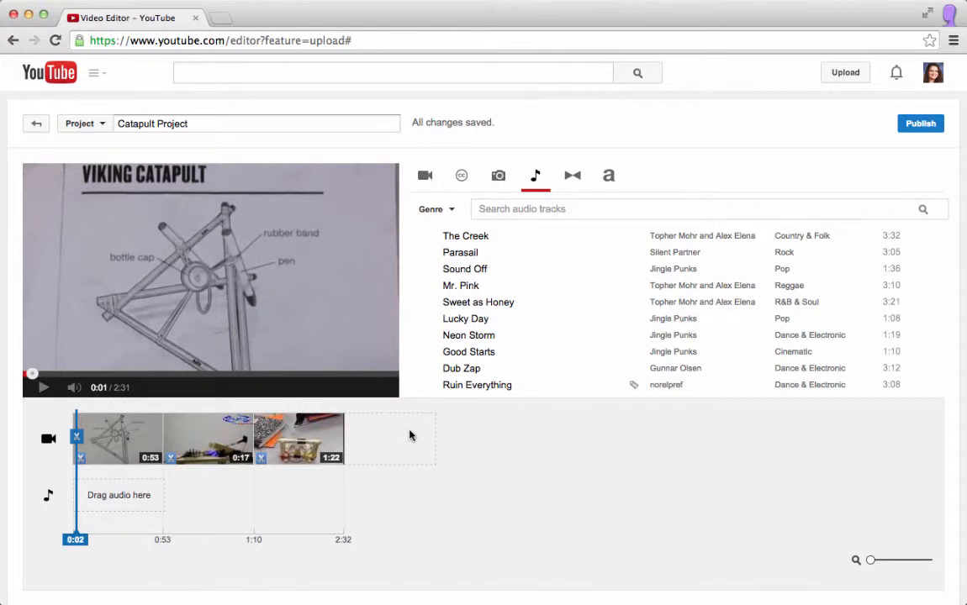
- Insert a Slide transition between the first and second clips and play it back from about 0:44
left_click(572, 175)
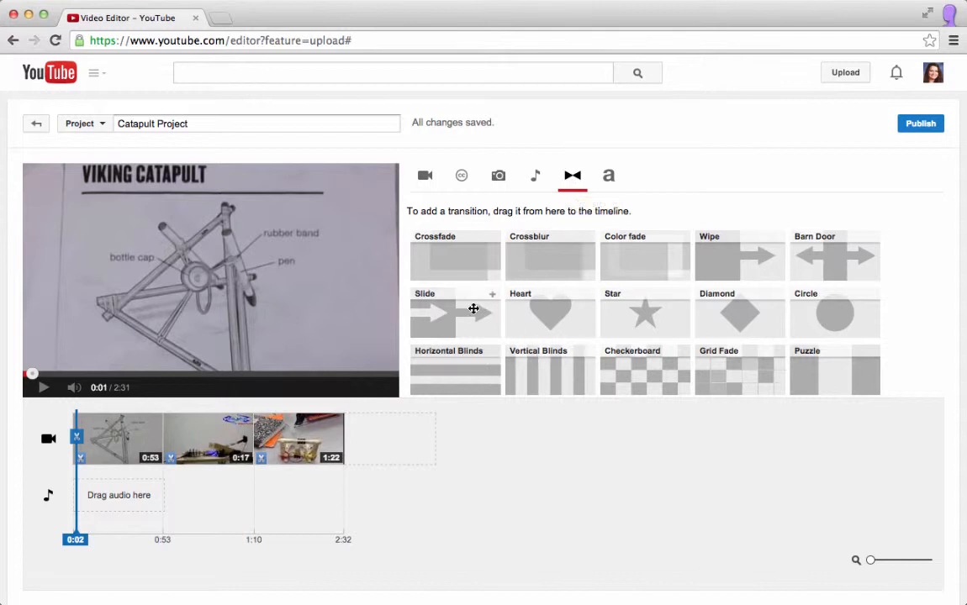
left_click_drag(474, 309, 162, 413)
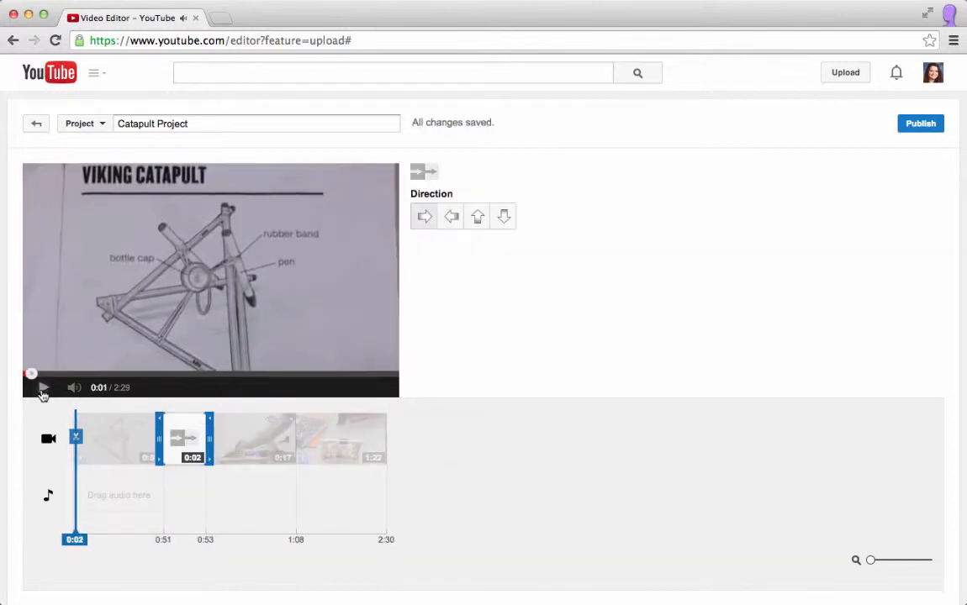
left_click_drag(74, 479, 151, 484)
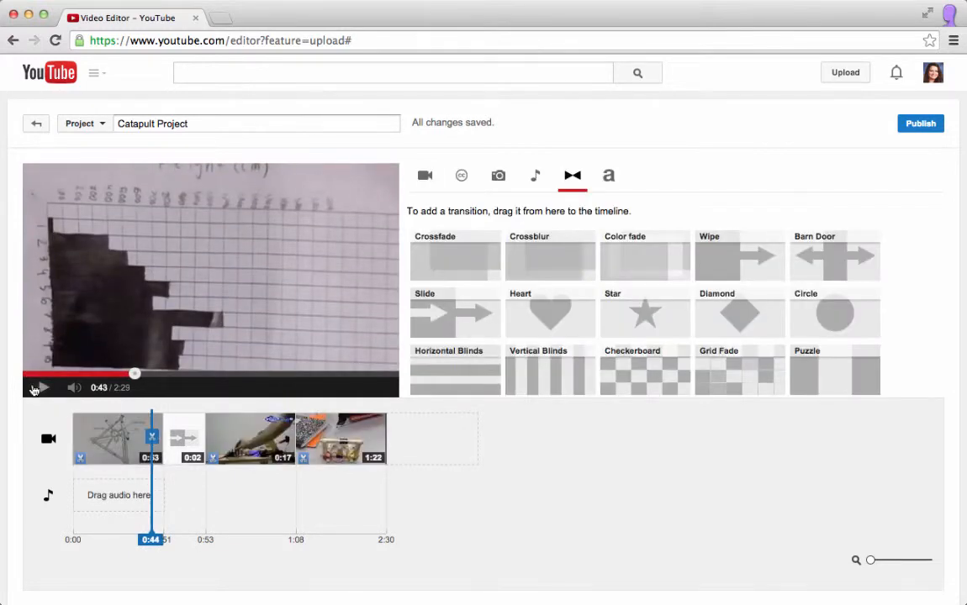
left_click(41, 390)
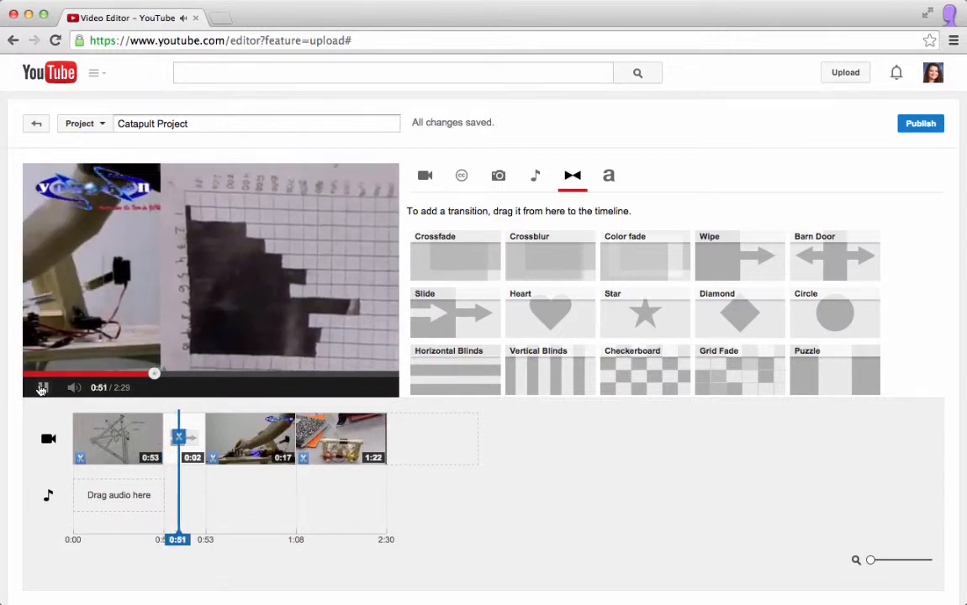
left_click(41, 389)
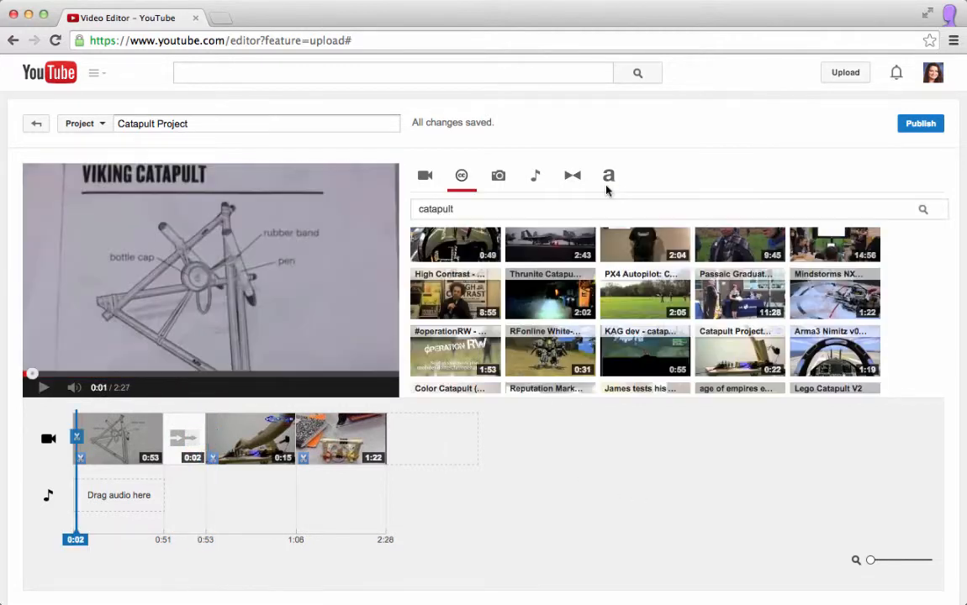
- Add a Banner title to the second clip and replace its placeholder text with "Catapult Demo"
left_click(612, 182)
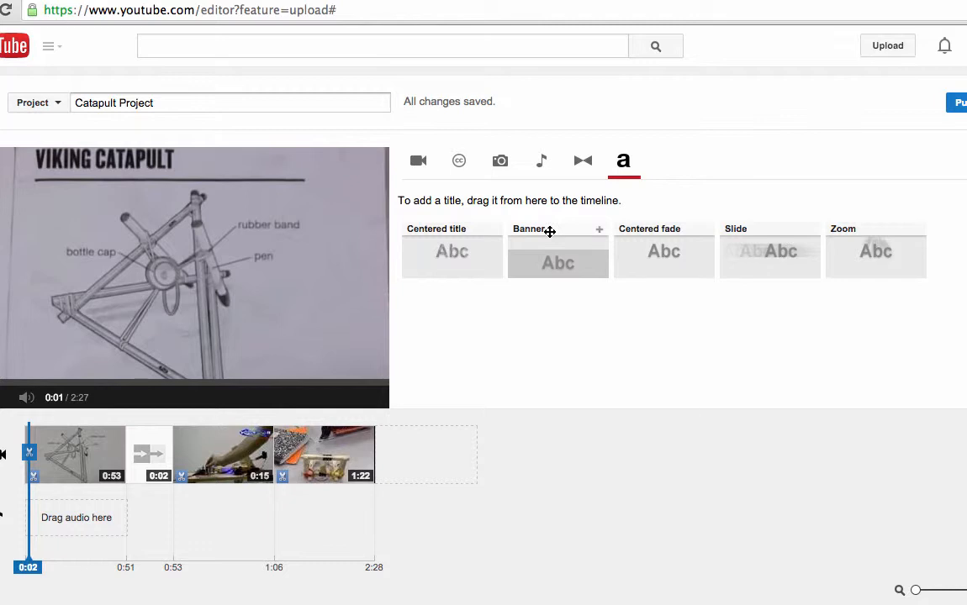
left_click_drag(549, 231, 226, 470)
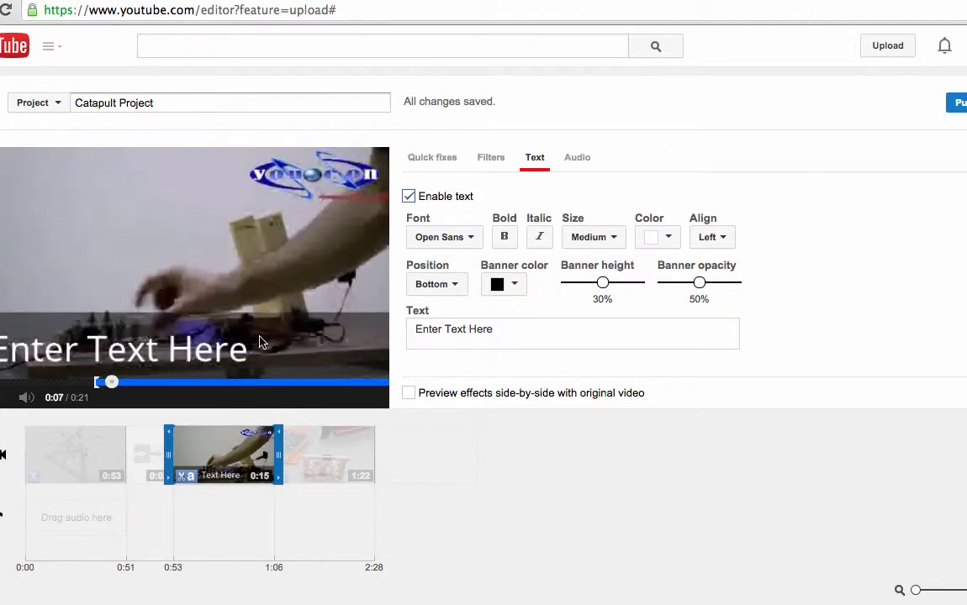
left_click(506, 329)
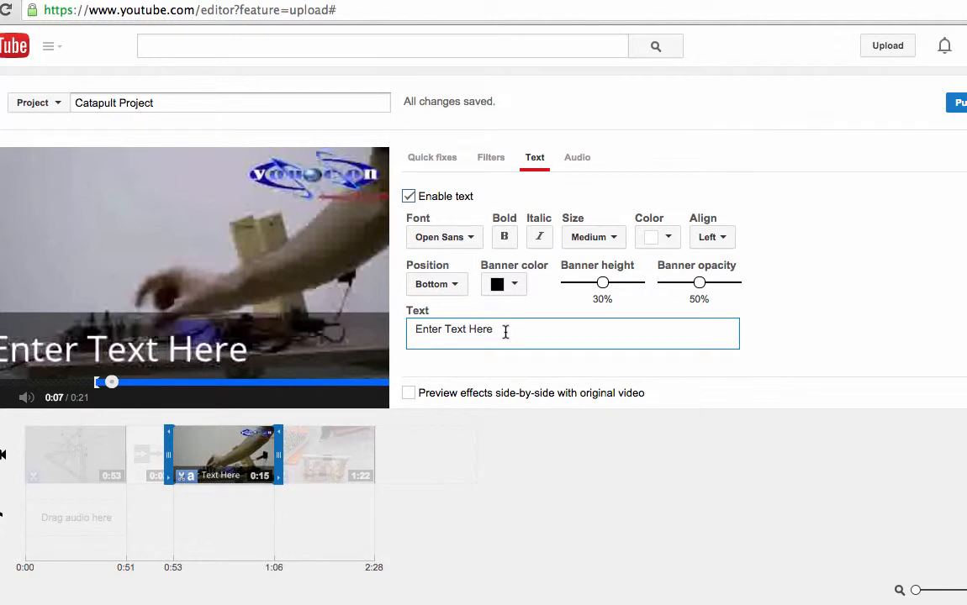
key("BackSpace")
key("BackSpace")
key("BackSpace")
key("BackSpace")
key("BackSpace")
key("BackSpace")
key("BackSpace")
key("BackSpace")
key("BackSpace")
key("BackSpace")
key("BackSpace")
key("BackSpace")
key("BackSpace")
key("BackSpace")
key("BackSpace")
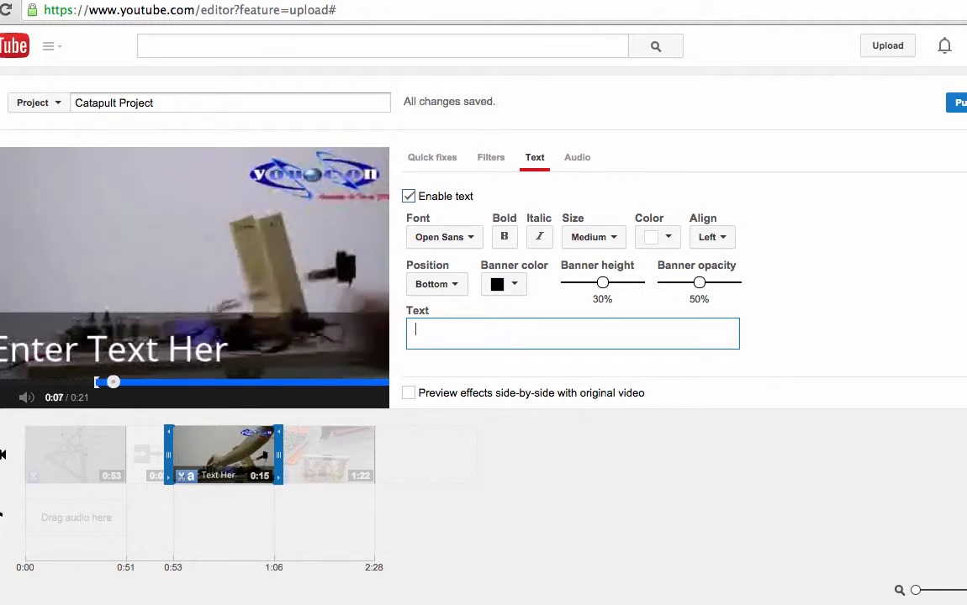
type("Ca")
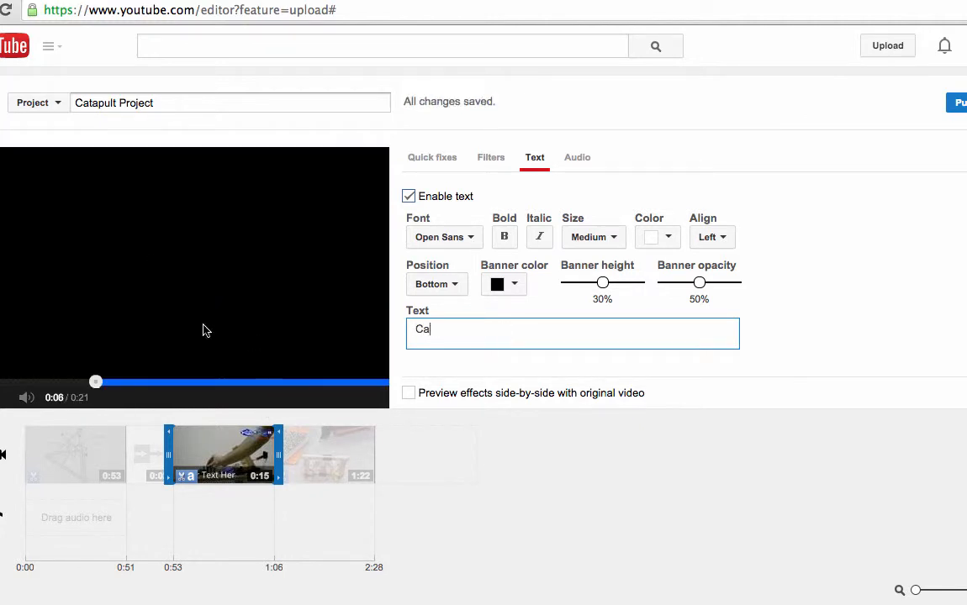
left_click(2, 396)
left_click(446, 337)
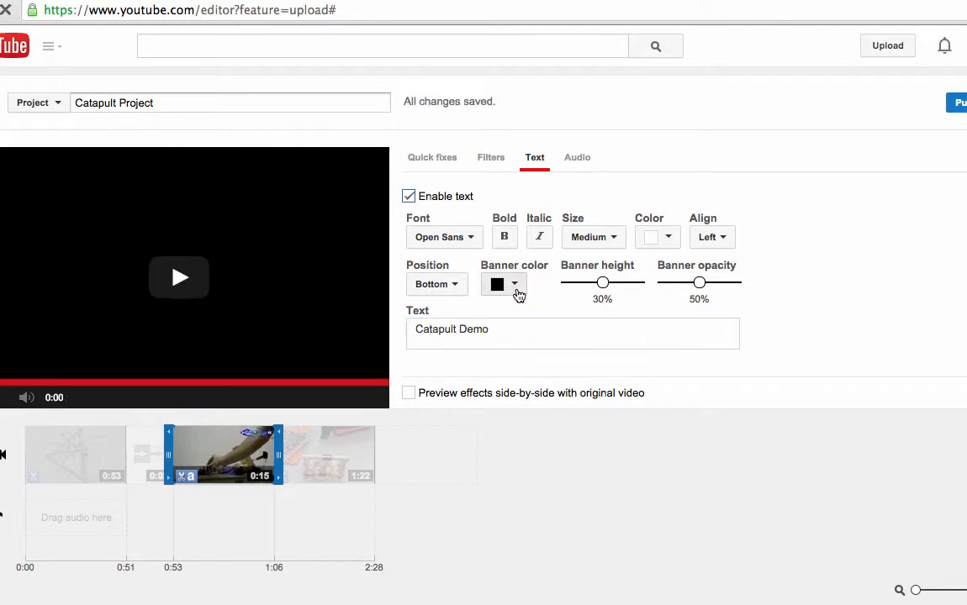
- Change the title's banner color to light red and pause the clip preview
left_click(512, 285)
left_click(520, 336)
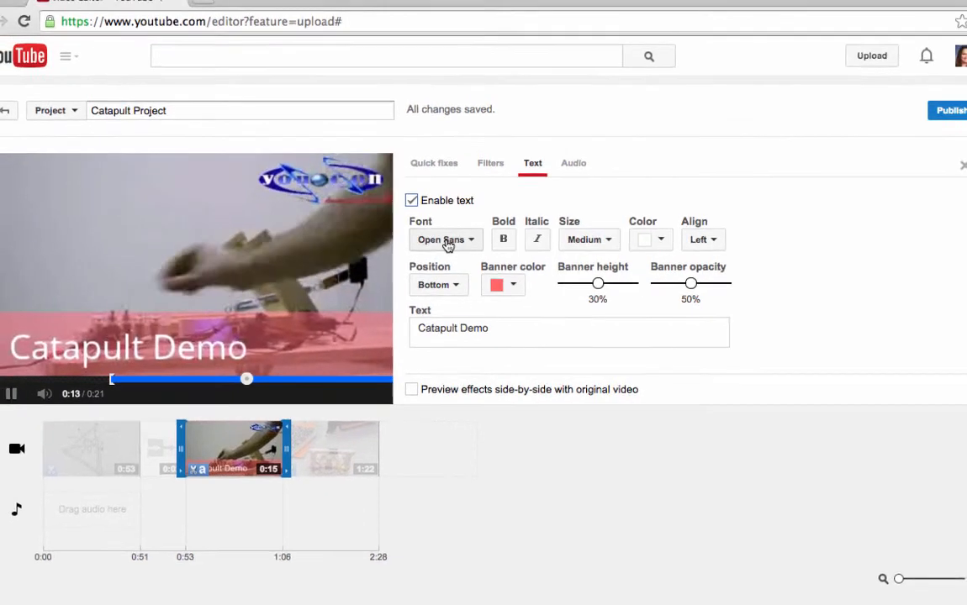
left_click(11, 393)
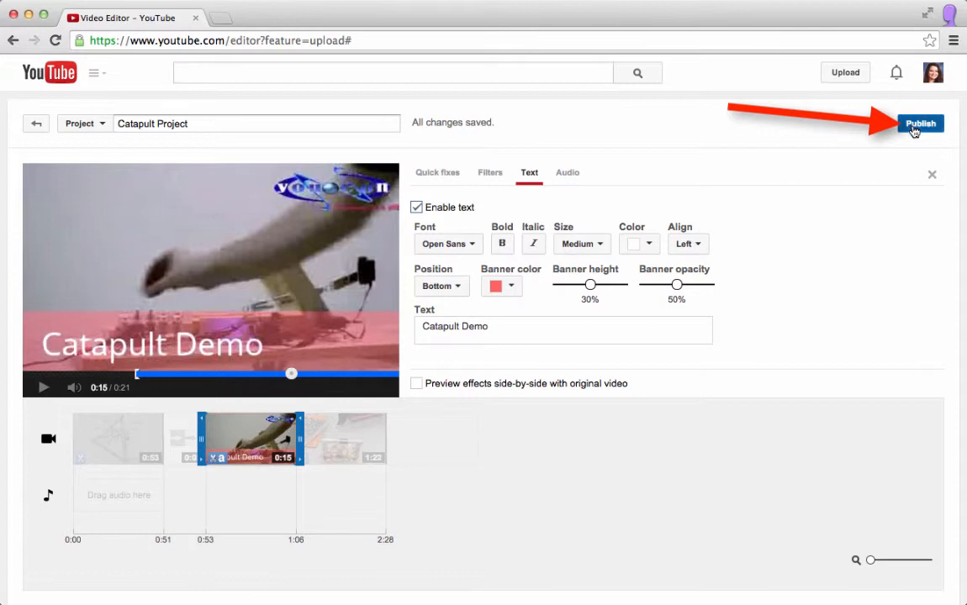
- Publish the Catapult Project video and open Creator Studio from the account options
left_click(919, 124)
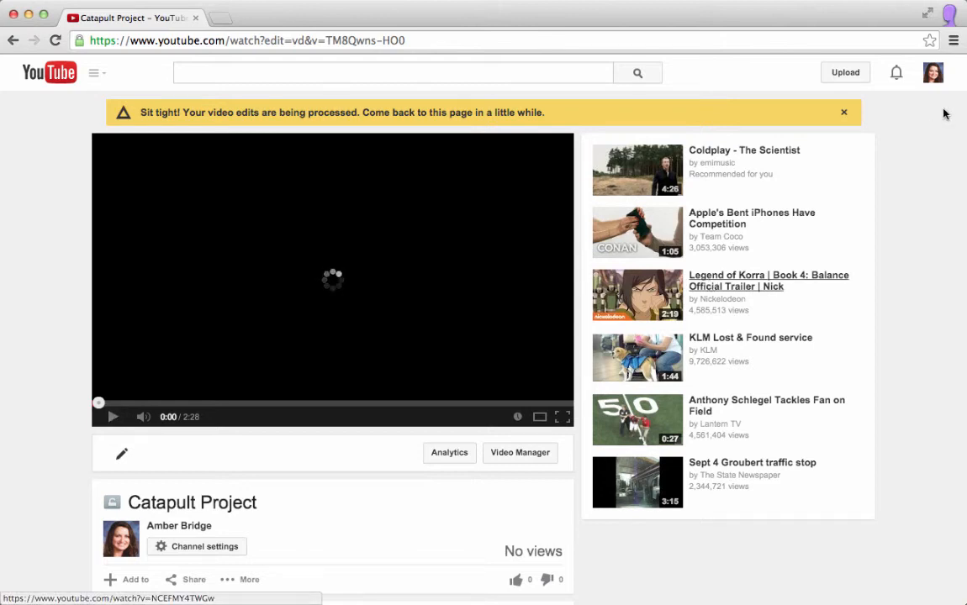
left_click(928, 76)
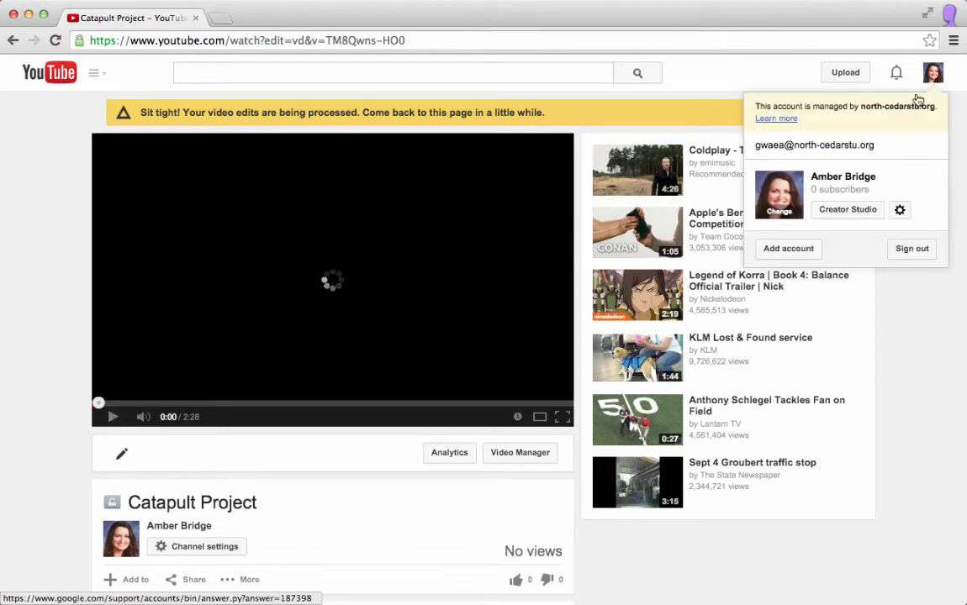
left_click(835, 217)
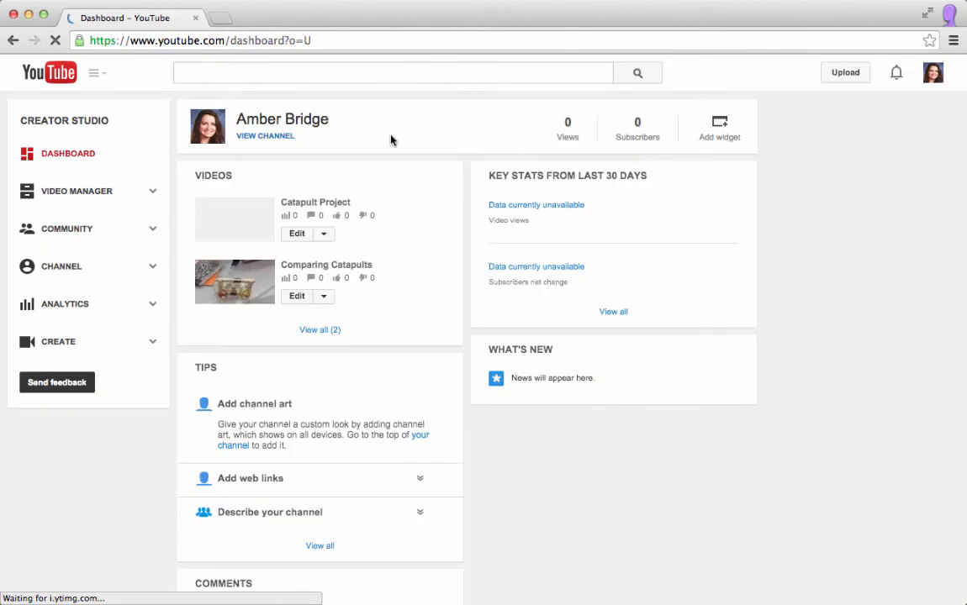